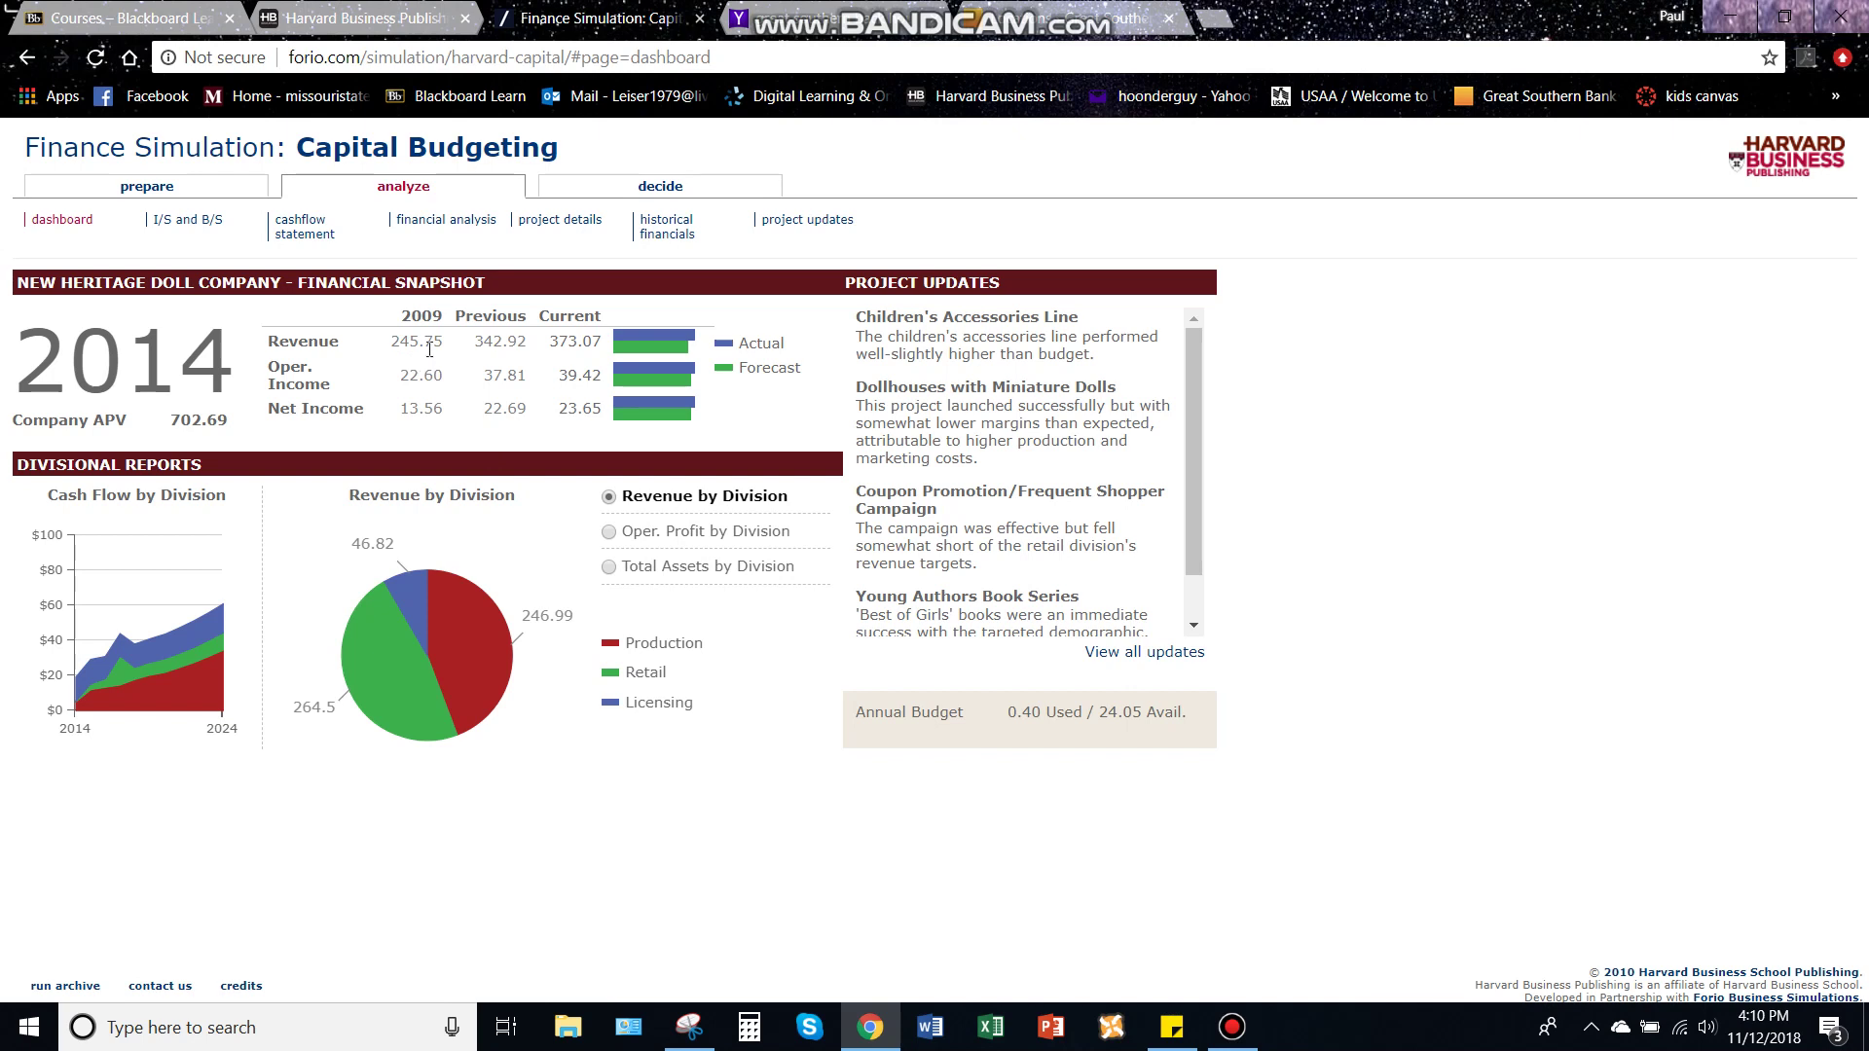
Compare the dashboard's divisional pie charts for operating profit, total assets and revenue.
{"action": "left_click", "coordinate": [415, 376]}
{"action": "left_click", "coordinate": [610, 533]}
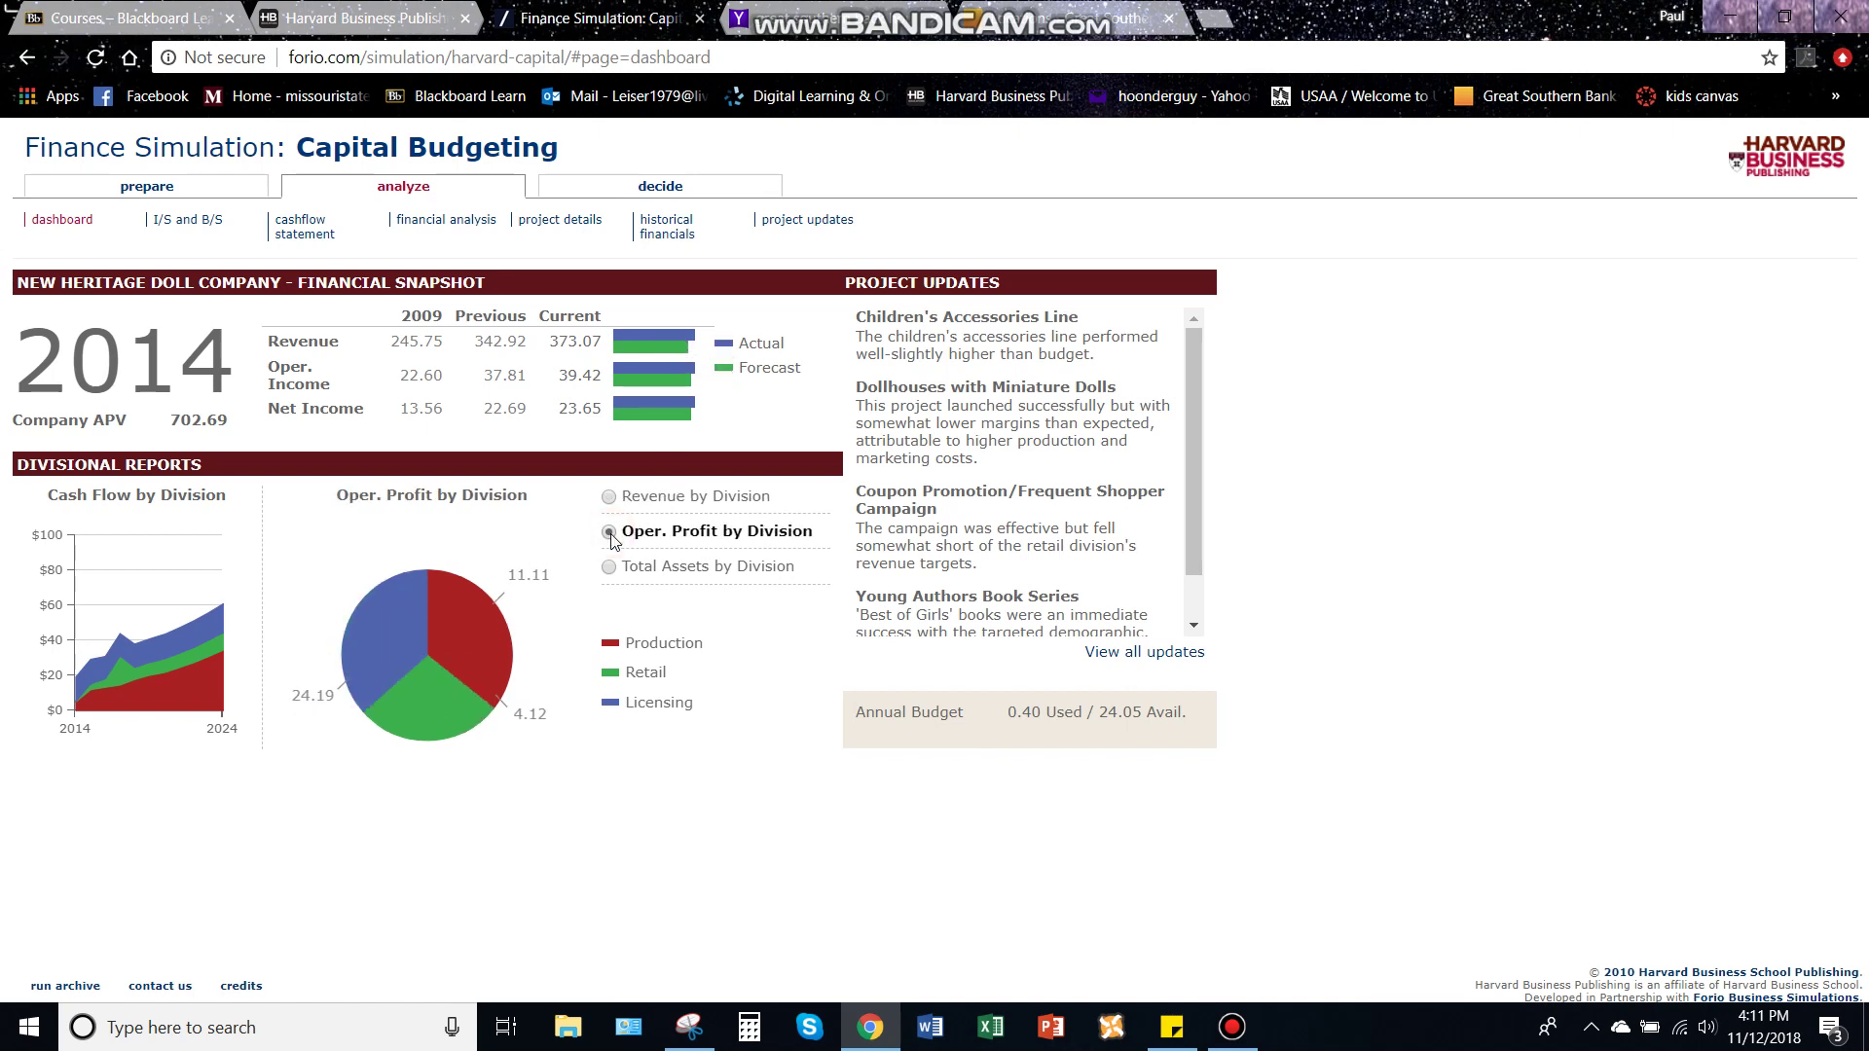
{"action": "mouse_move", "coordinate": [388, 681]}
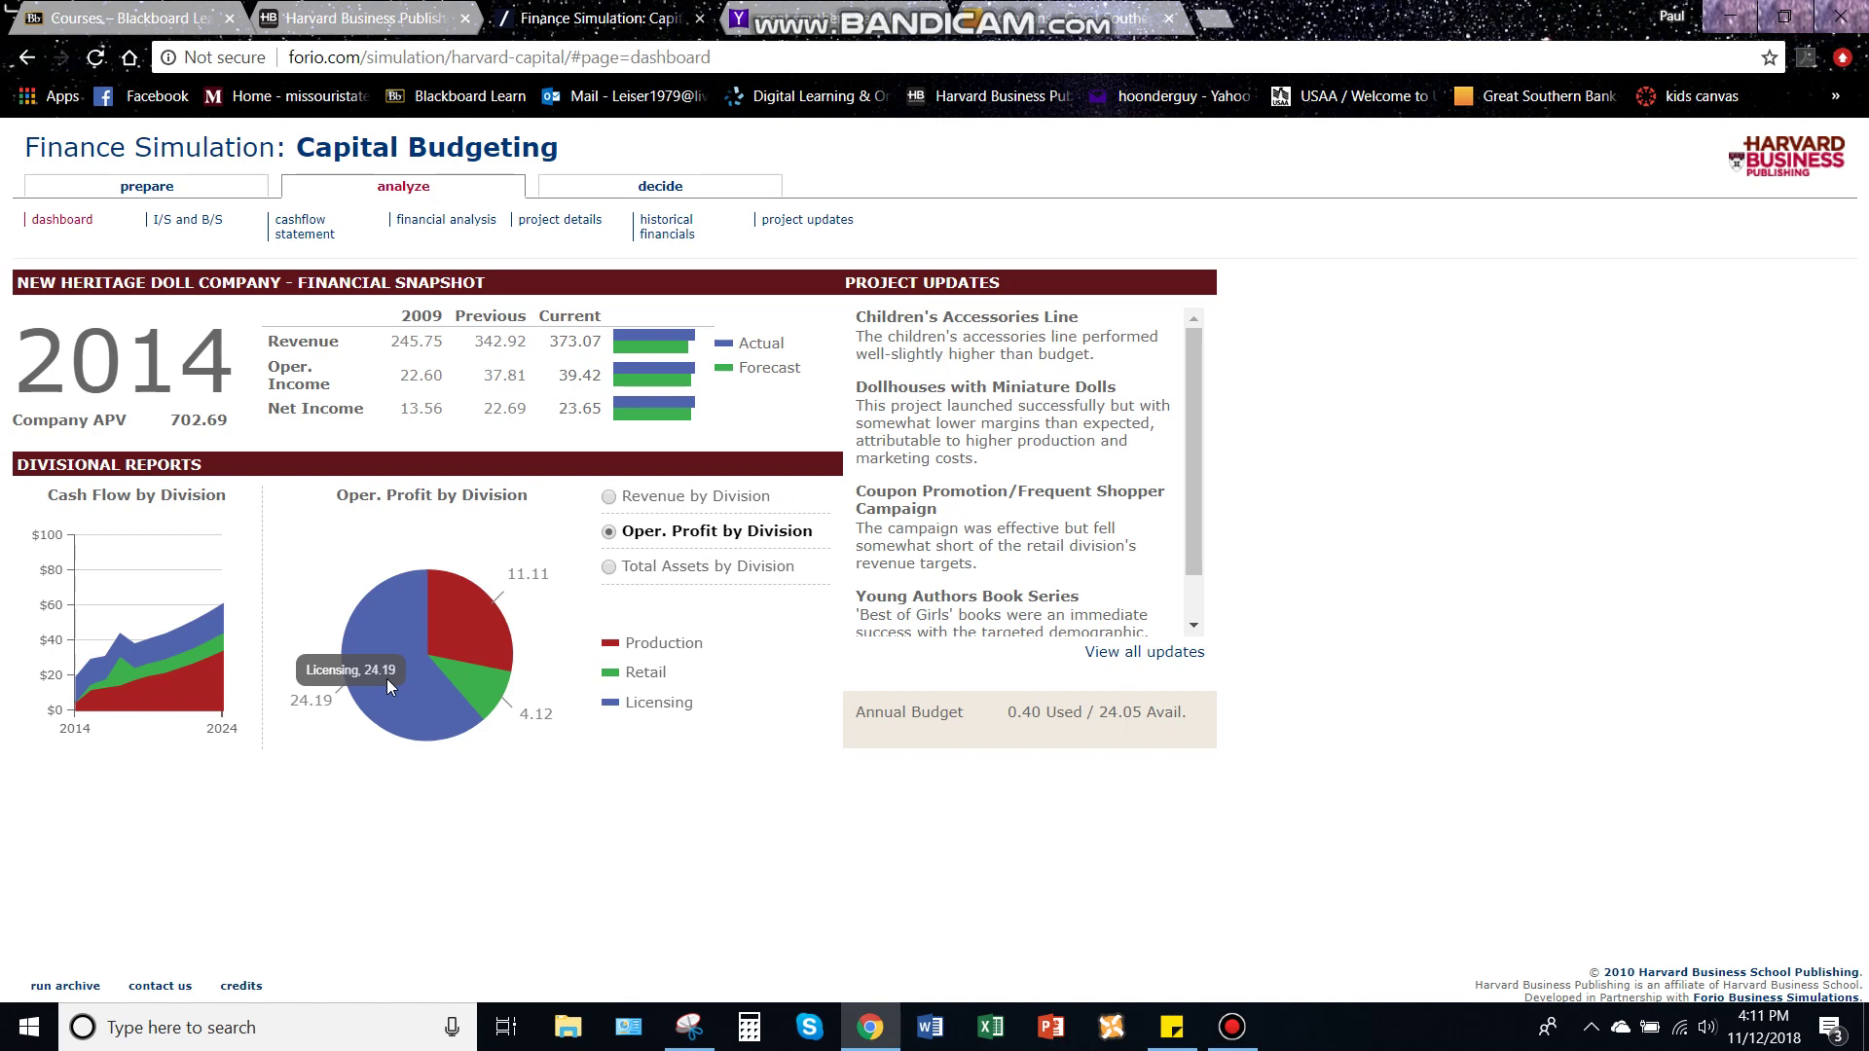
{"action": "mouse_move", "coordinate": [488, 617]}
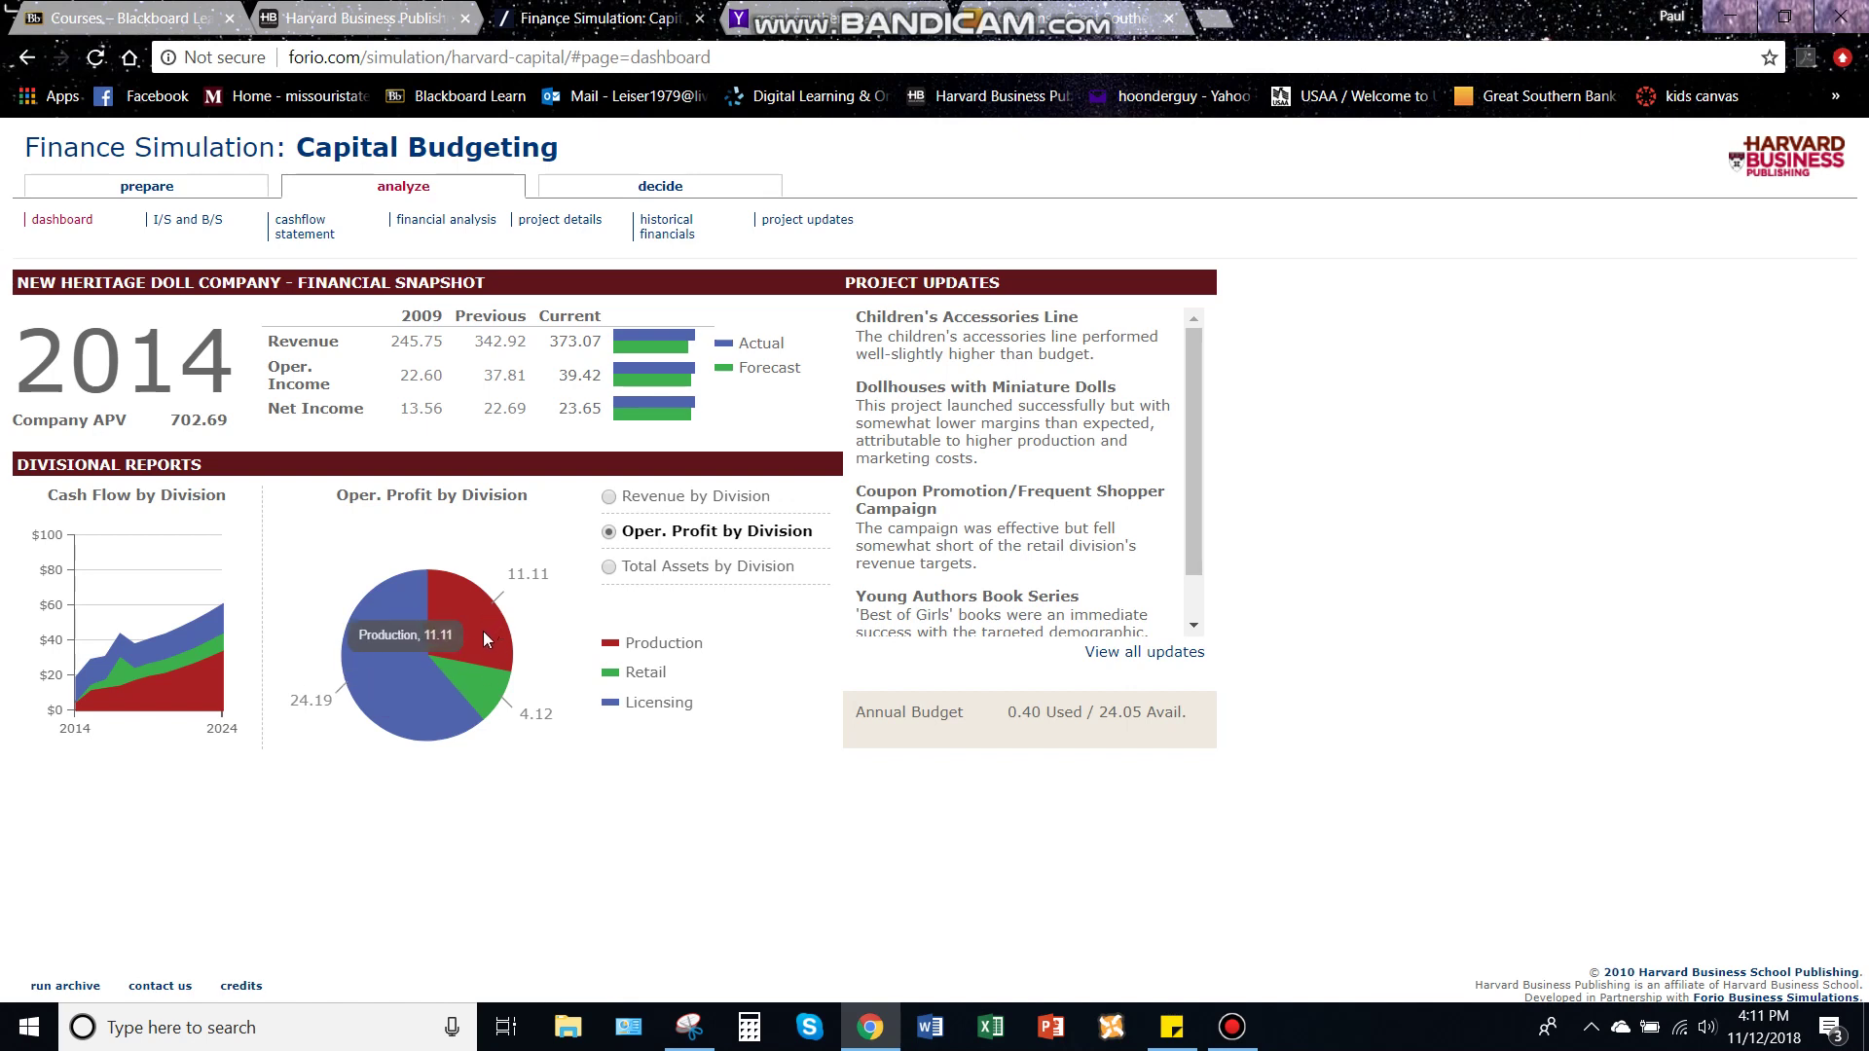
{"action": "left_click", "coordinate": [609, 571]}
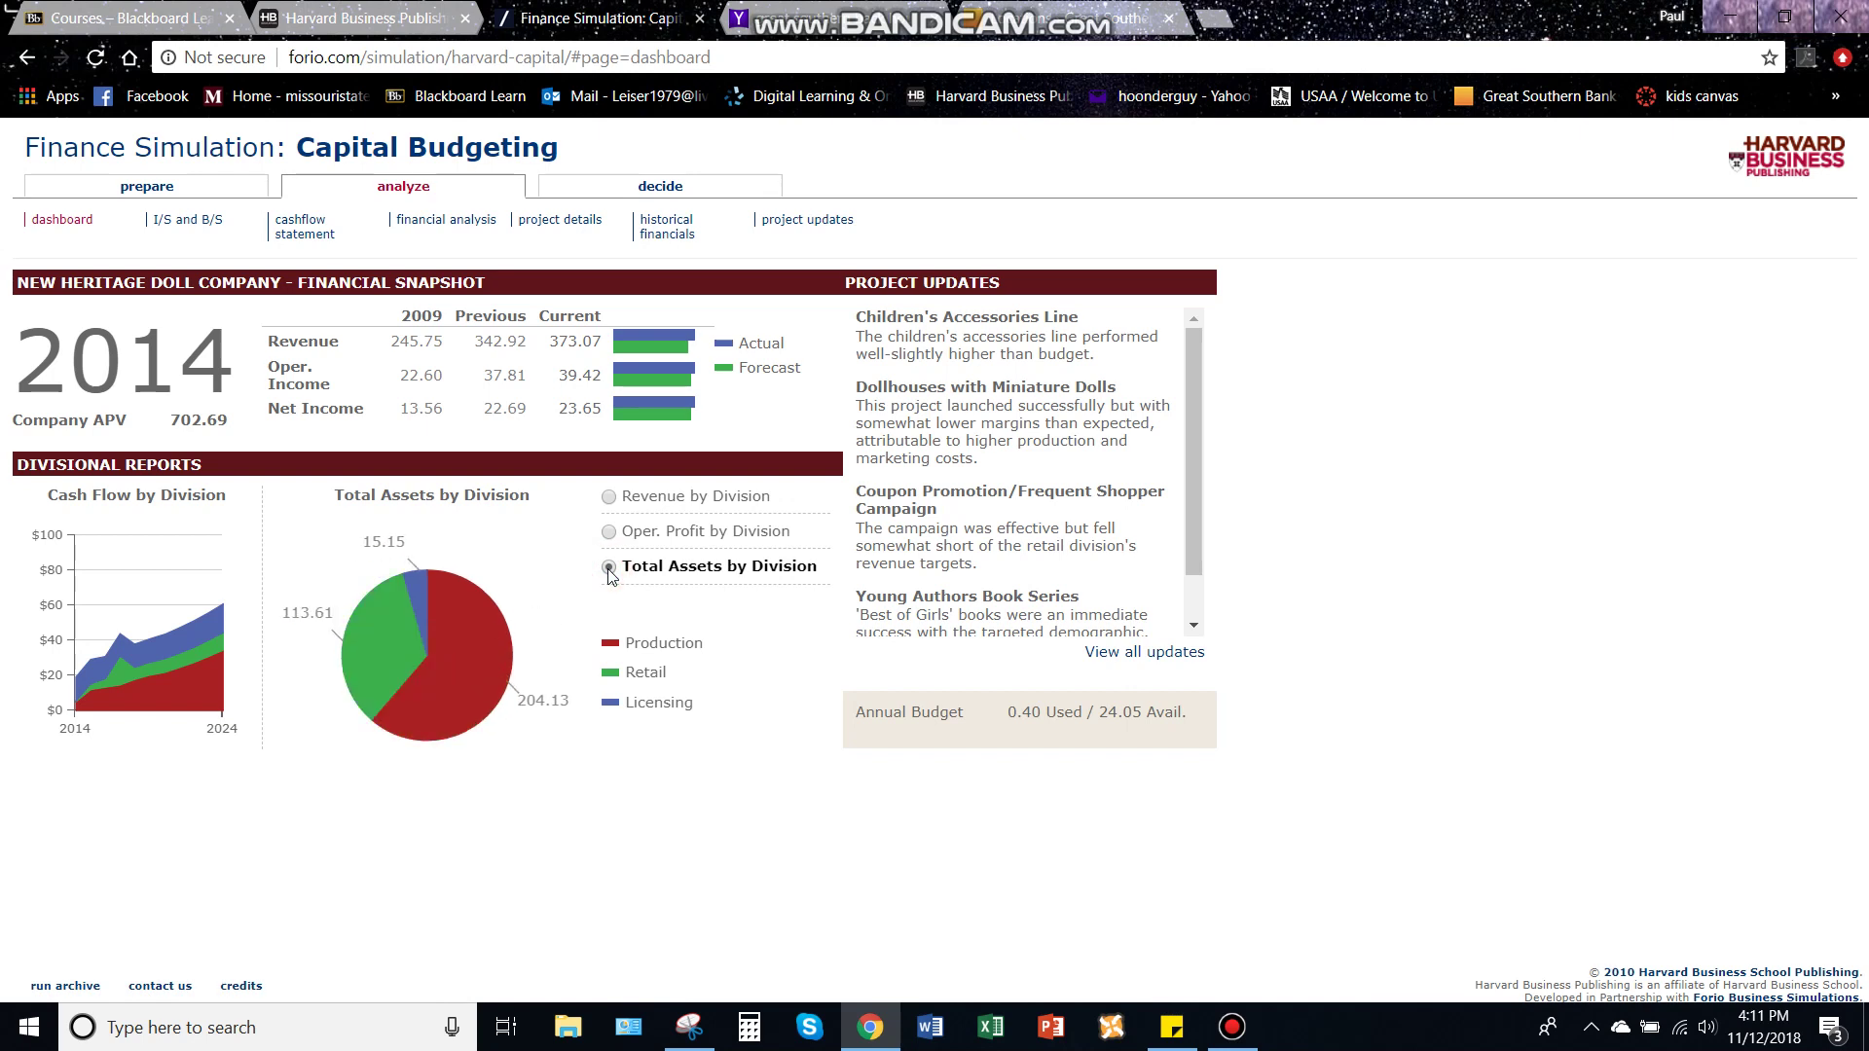
{"action": "mouse_move", "coordinate": [446, 714]}
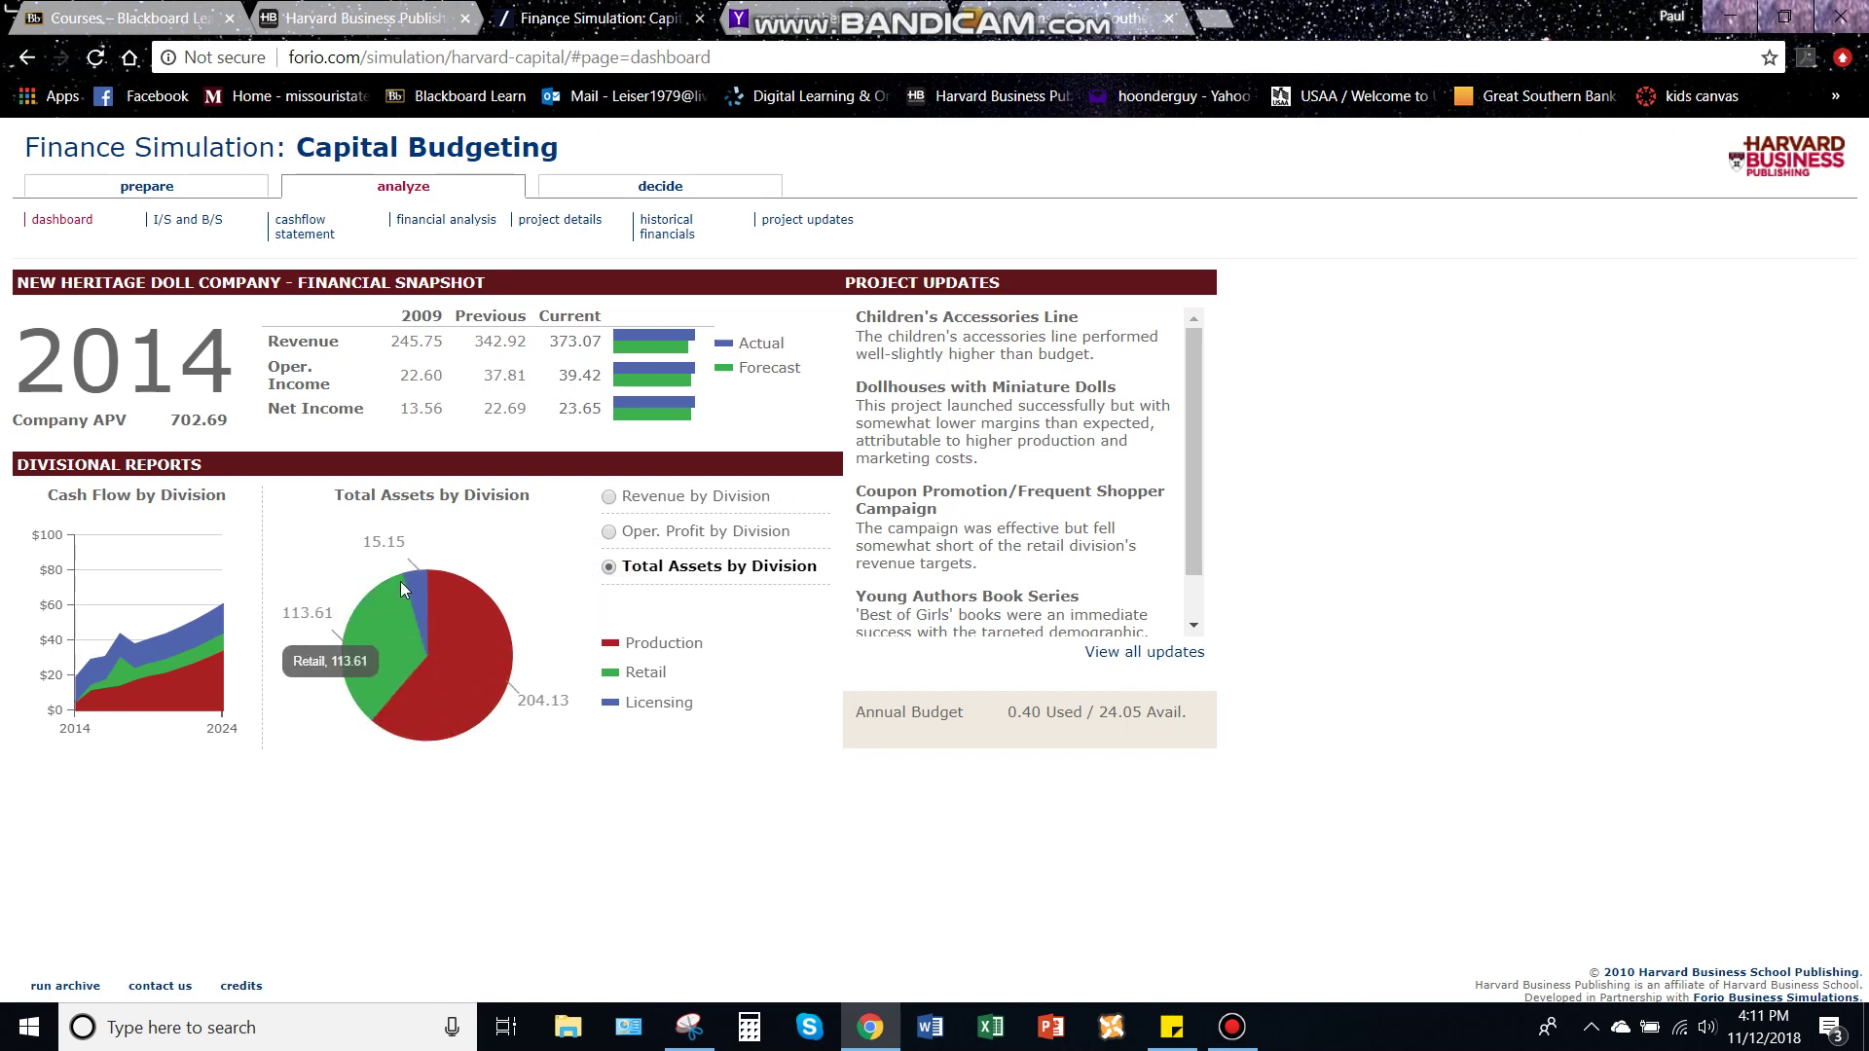
{"action": "mouse_move", "coordinate": [411, 606]}
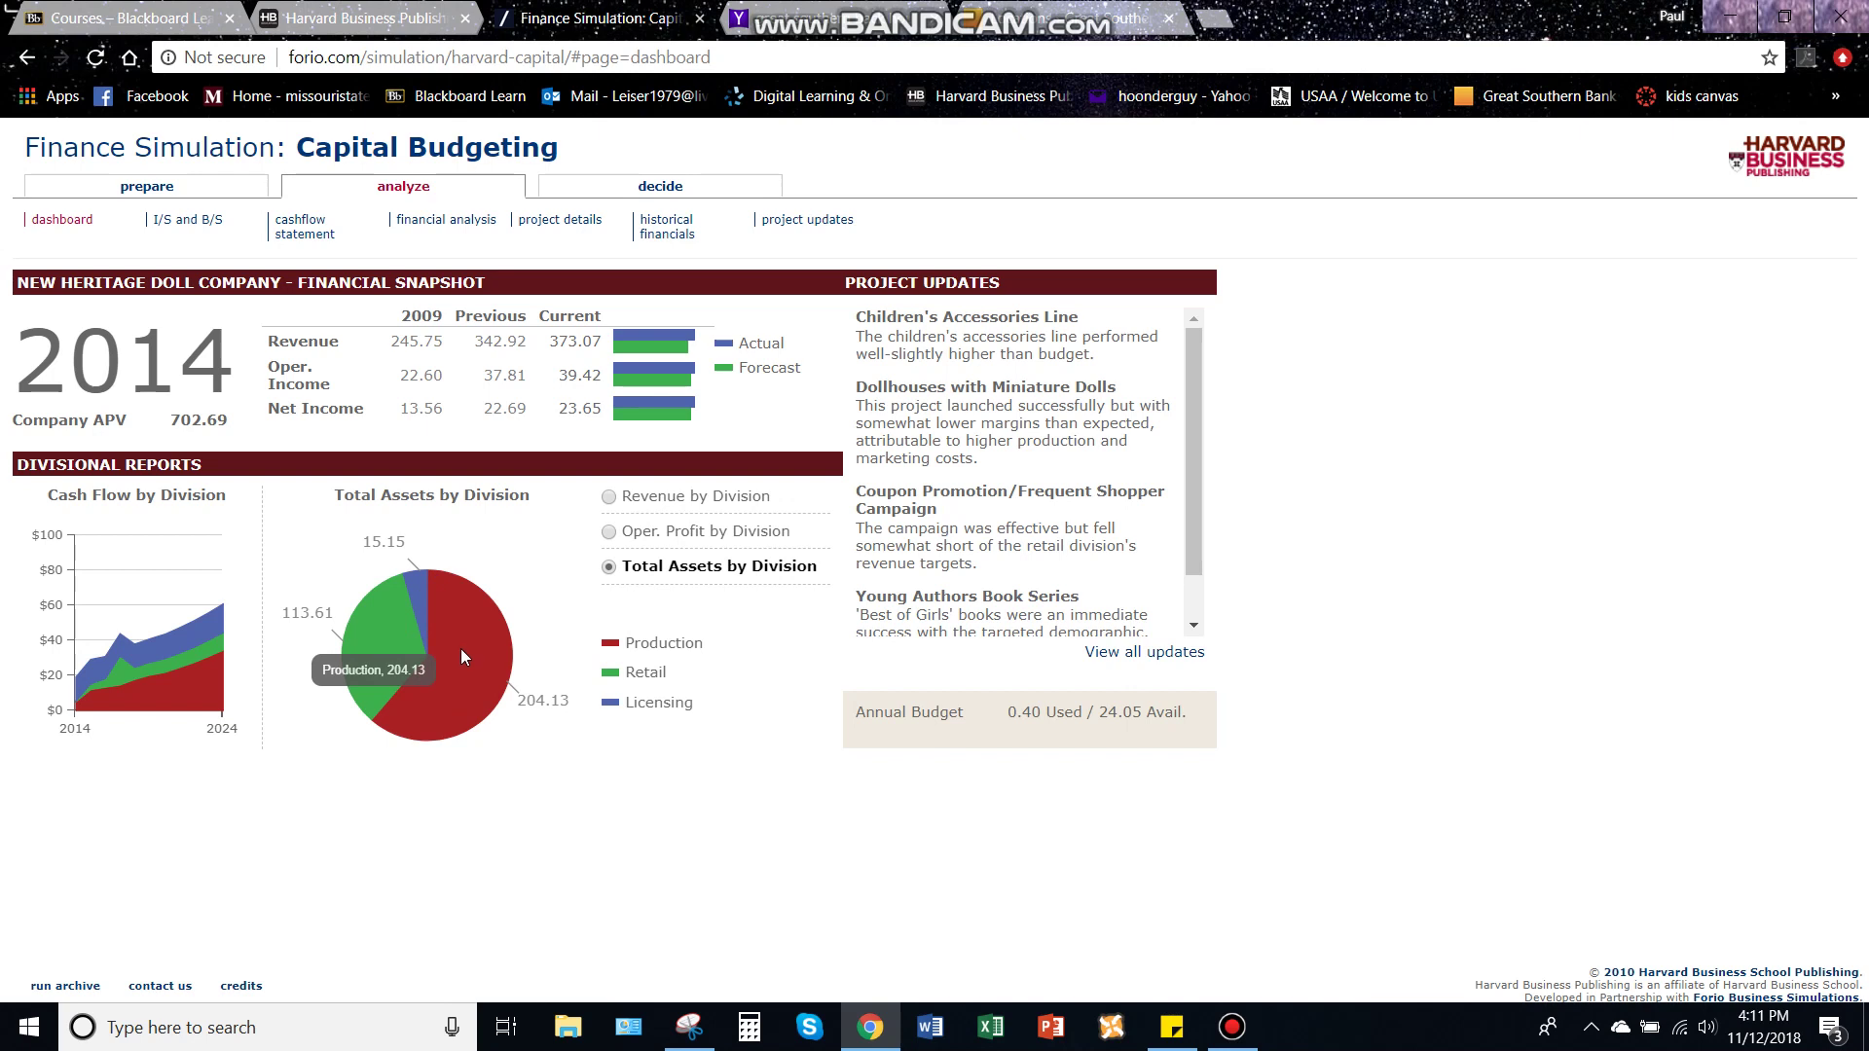
{"action": "left_click", "coordinate": [607, 499]}
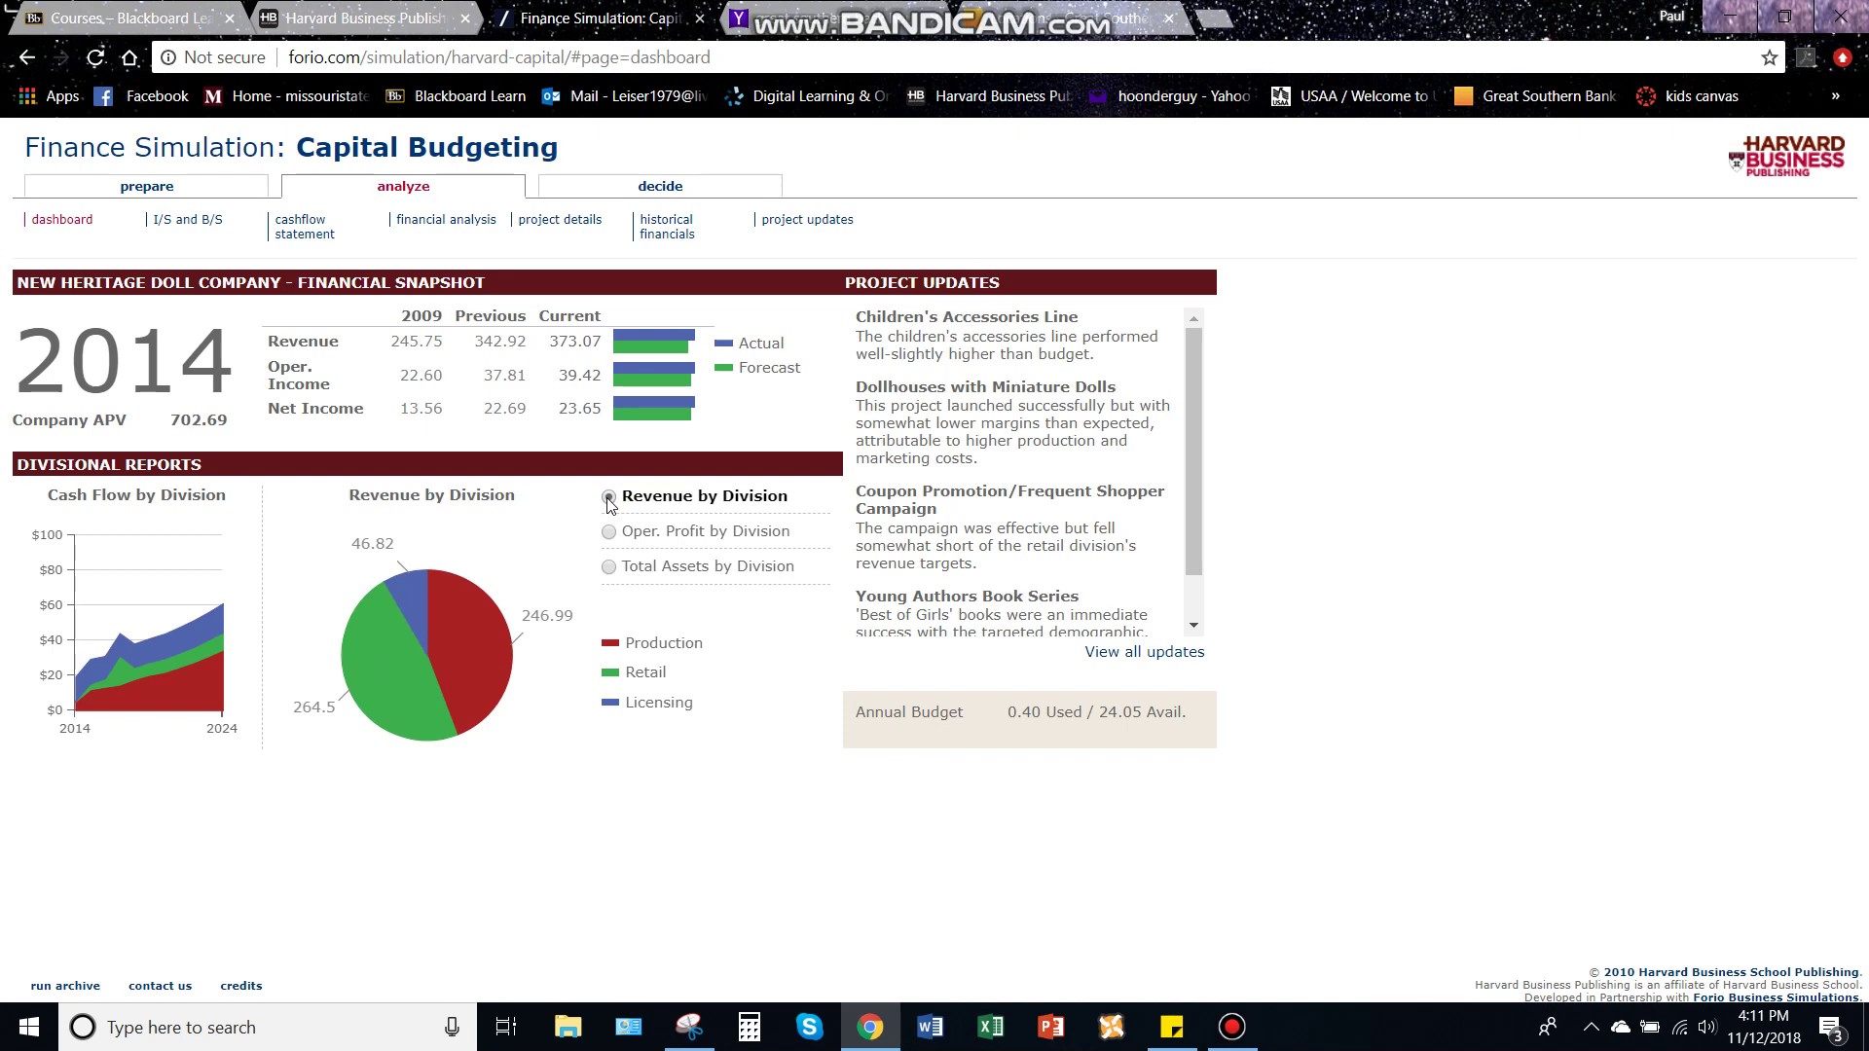
{"action": "mouse_move", "coordinate": [457, 670]}
Open the project details page, and switch to Snipping Tool to examine the captured table of candidate projects.
{"action": "left_click", "coordinate": [572, 226]}
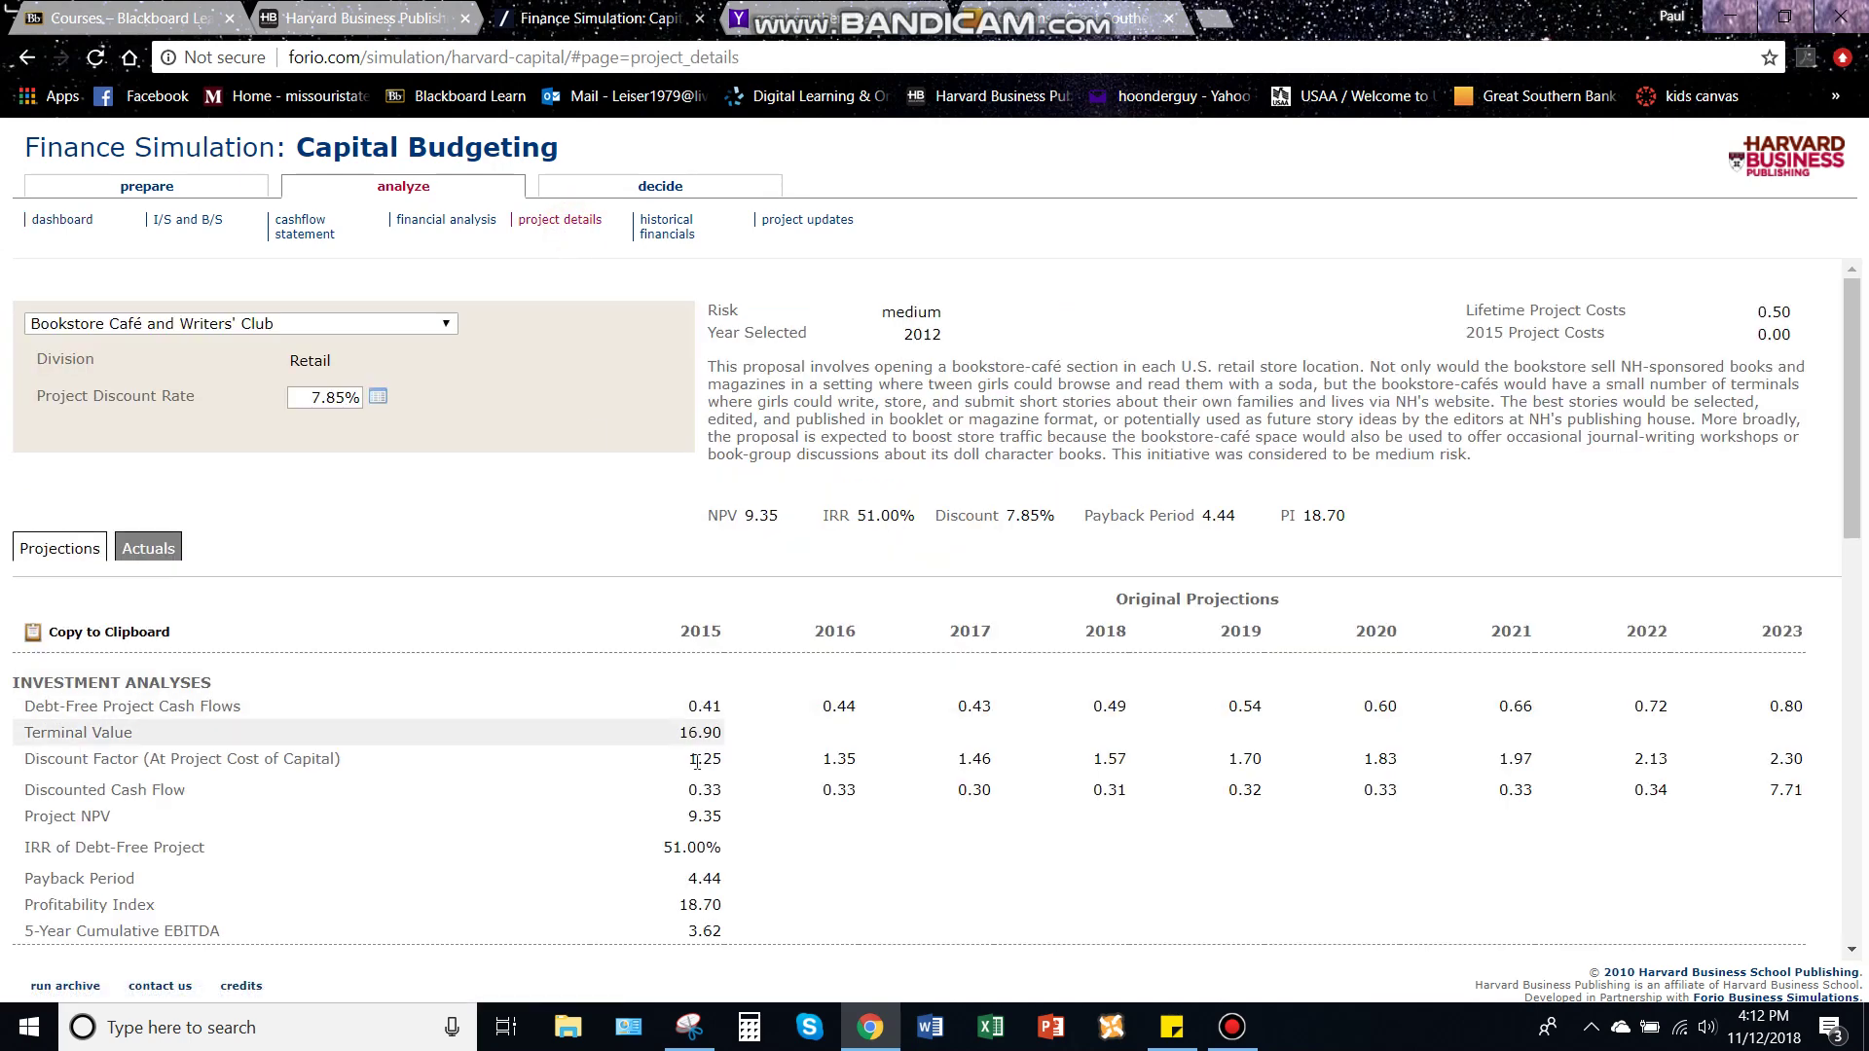
{"action": "left_click", "coordinate": [711, 1028]}
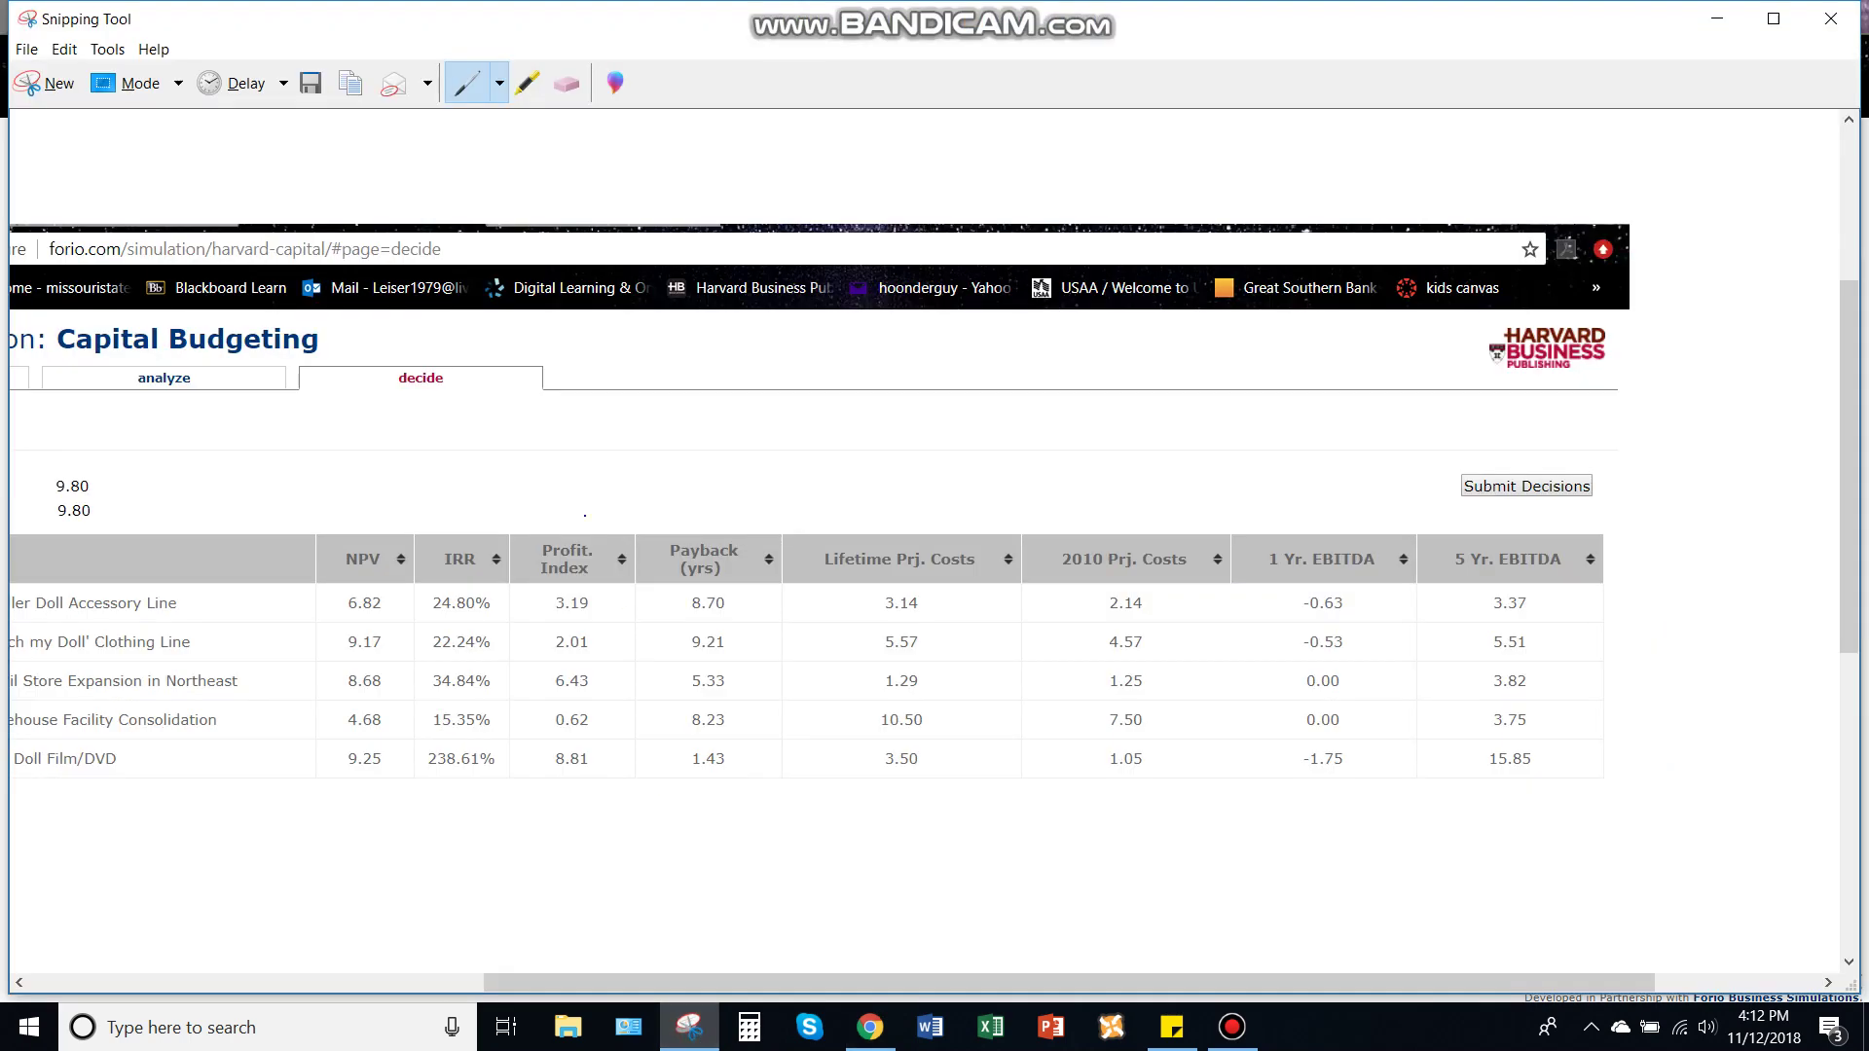
{"action": "left_click_drag", "start_coordinate": [1381, 979], "coordinate": [1317, 966]}
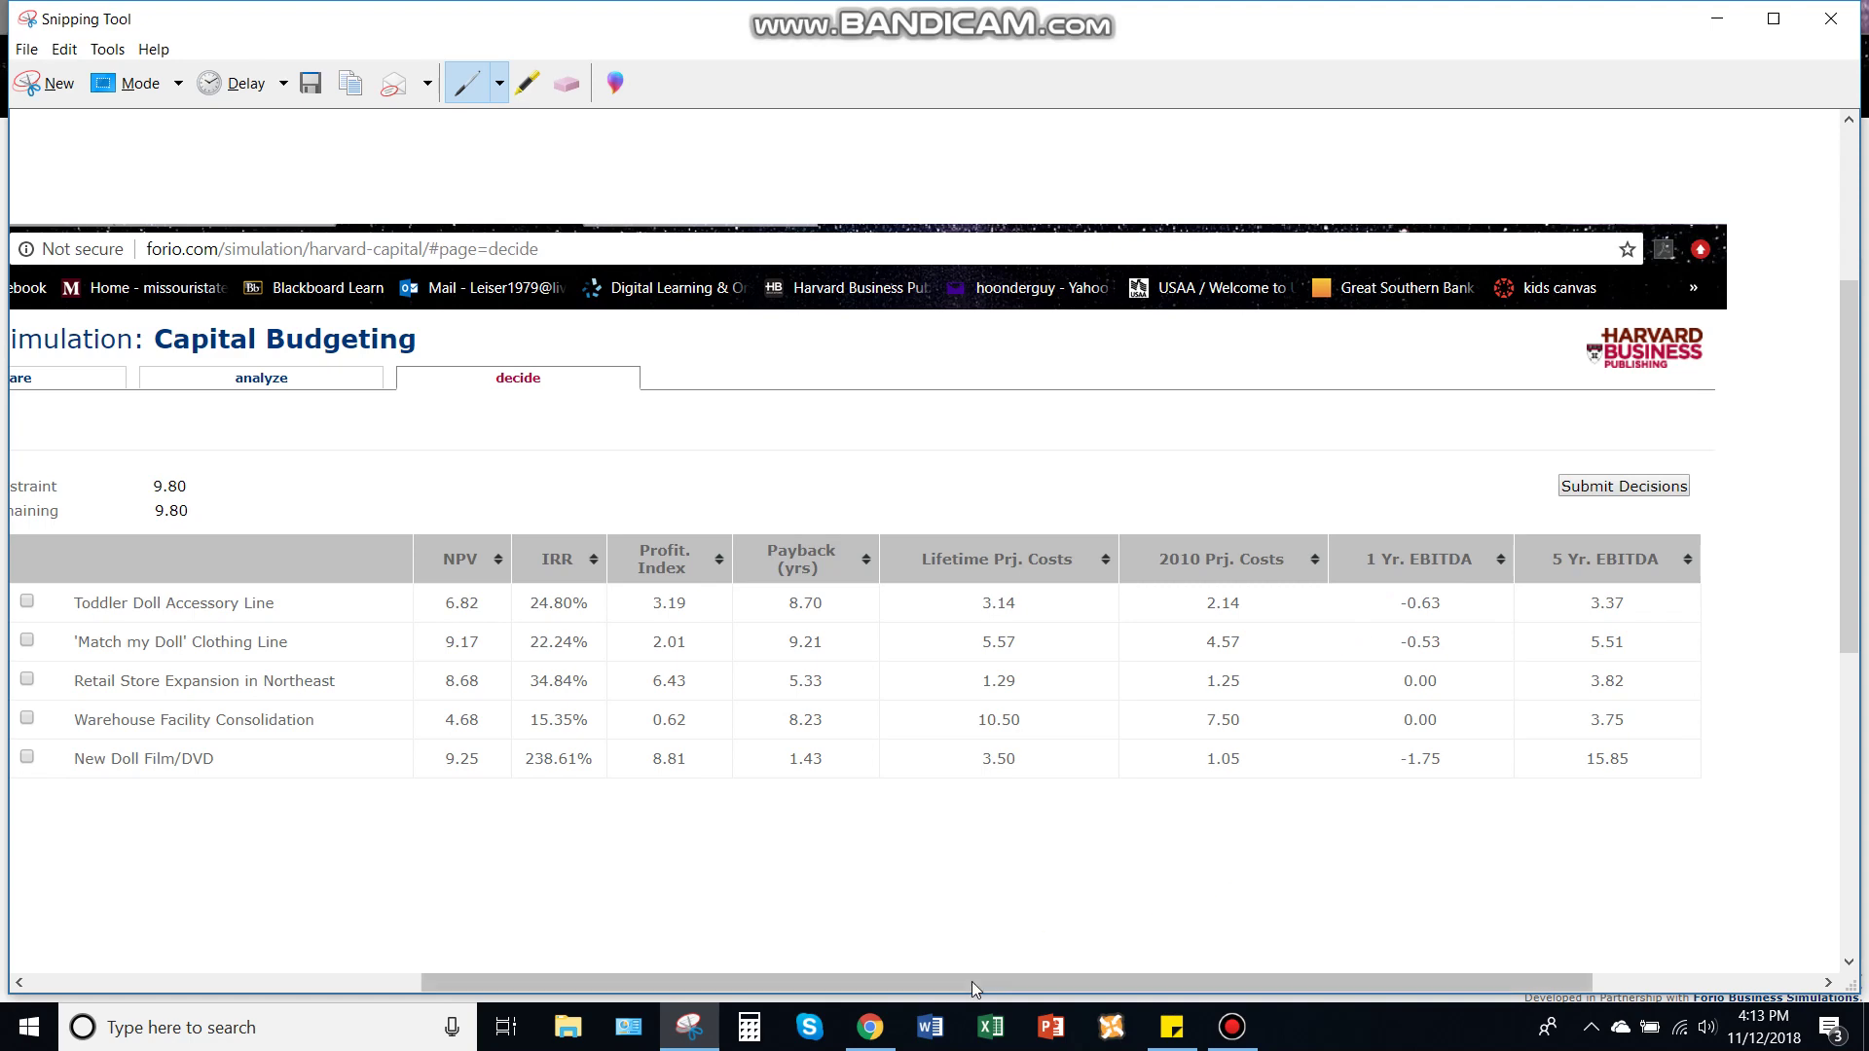
Switch back to Chrome and examine the Bookstore Café and Writers' Club project's investment analyses, costs and projected income statement.
{"action": "left_click", "coordinate": [869, 1032]}
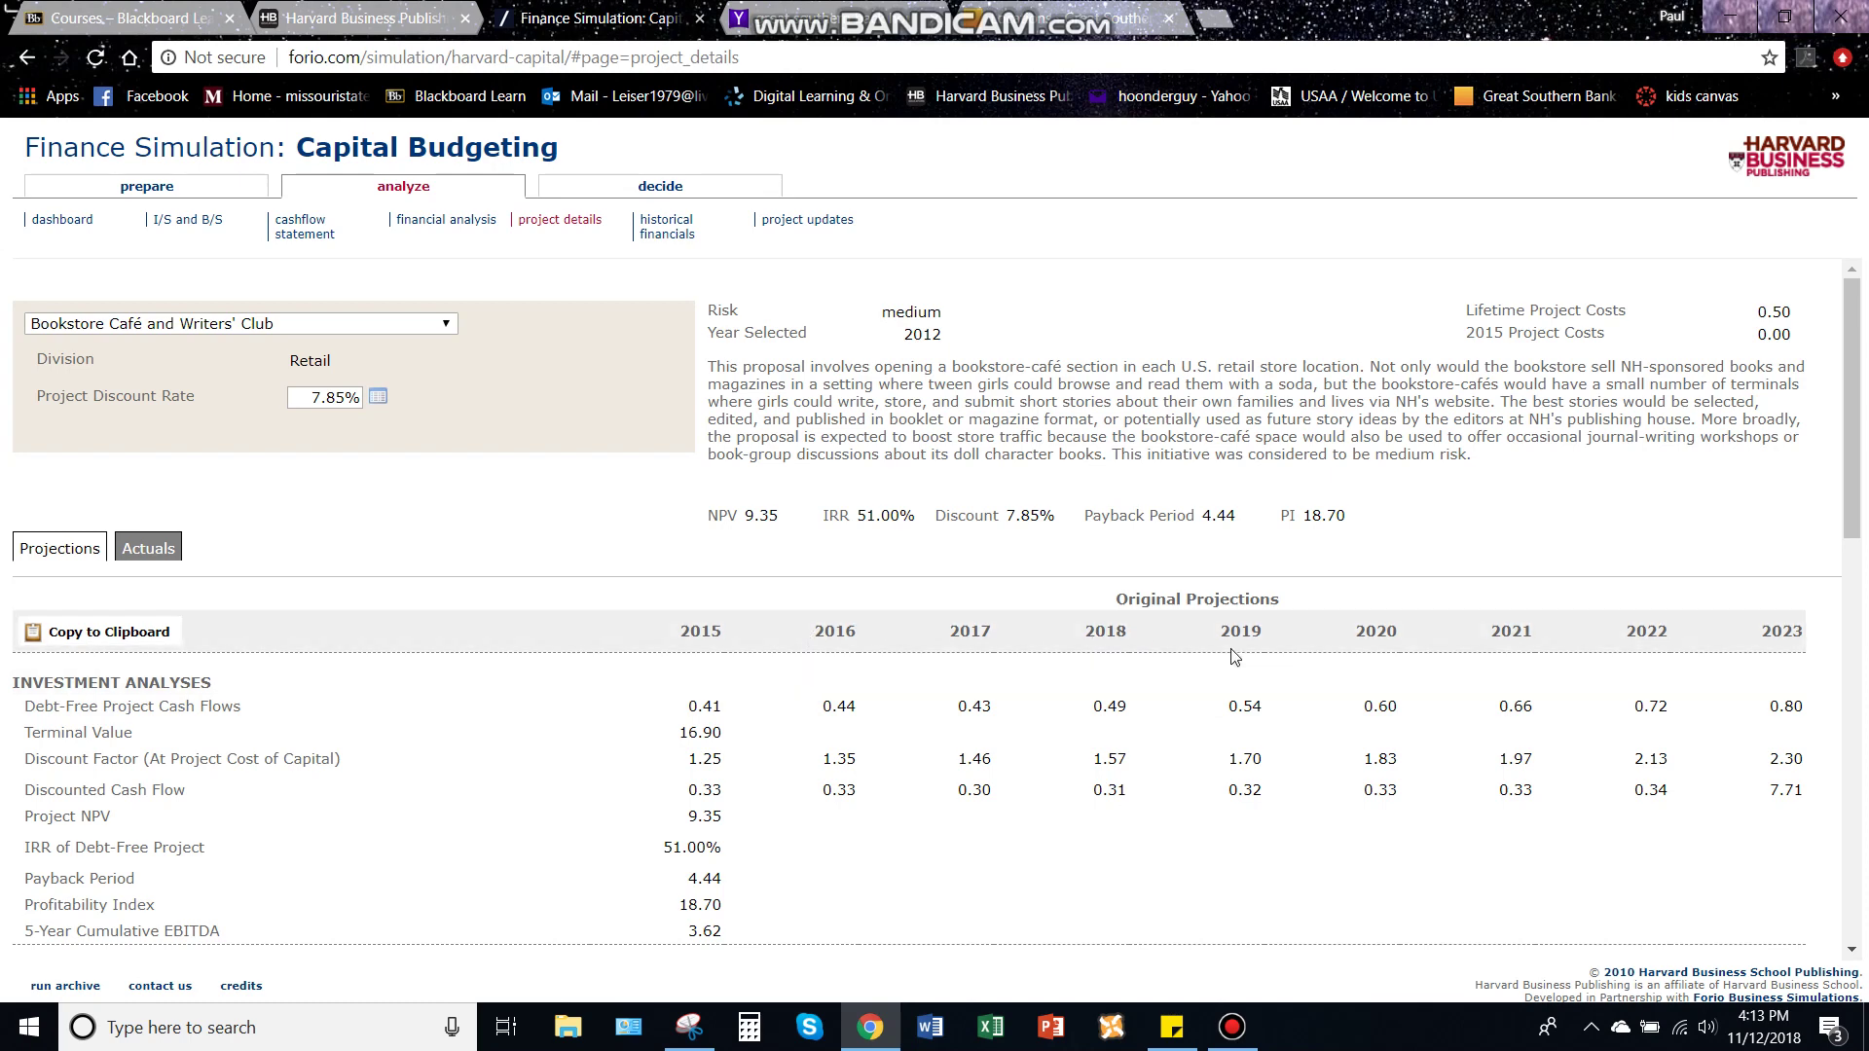
{"action": "scroll", "coordinate": [1231, 624], "scroll_direction": "down", "scroll_amount": 3}
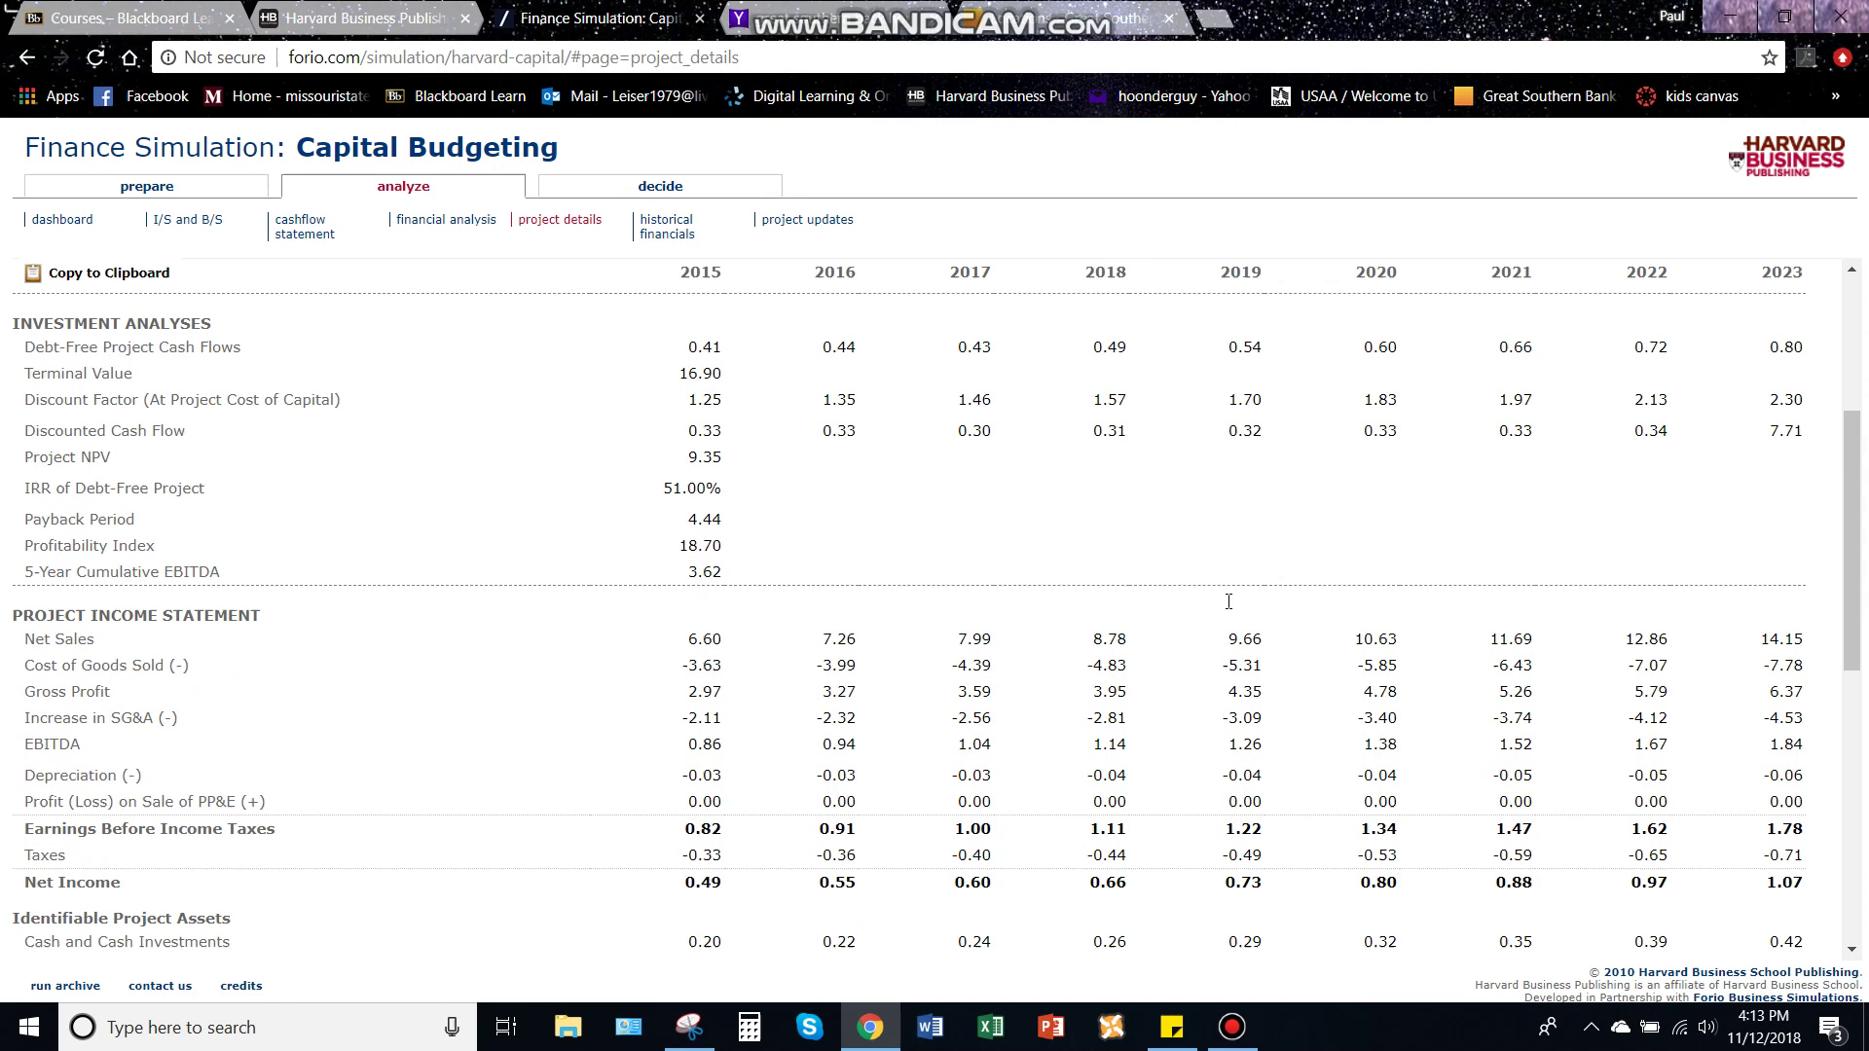
{"action": "scroll", "coordinate": [934, 545], "scroll_direction": "up", "scroll_amount": 2}
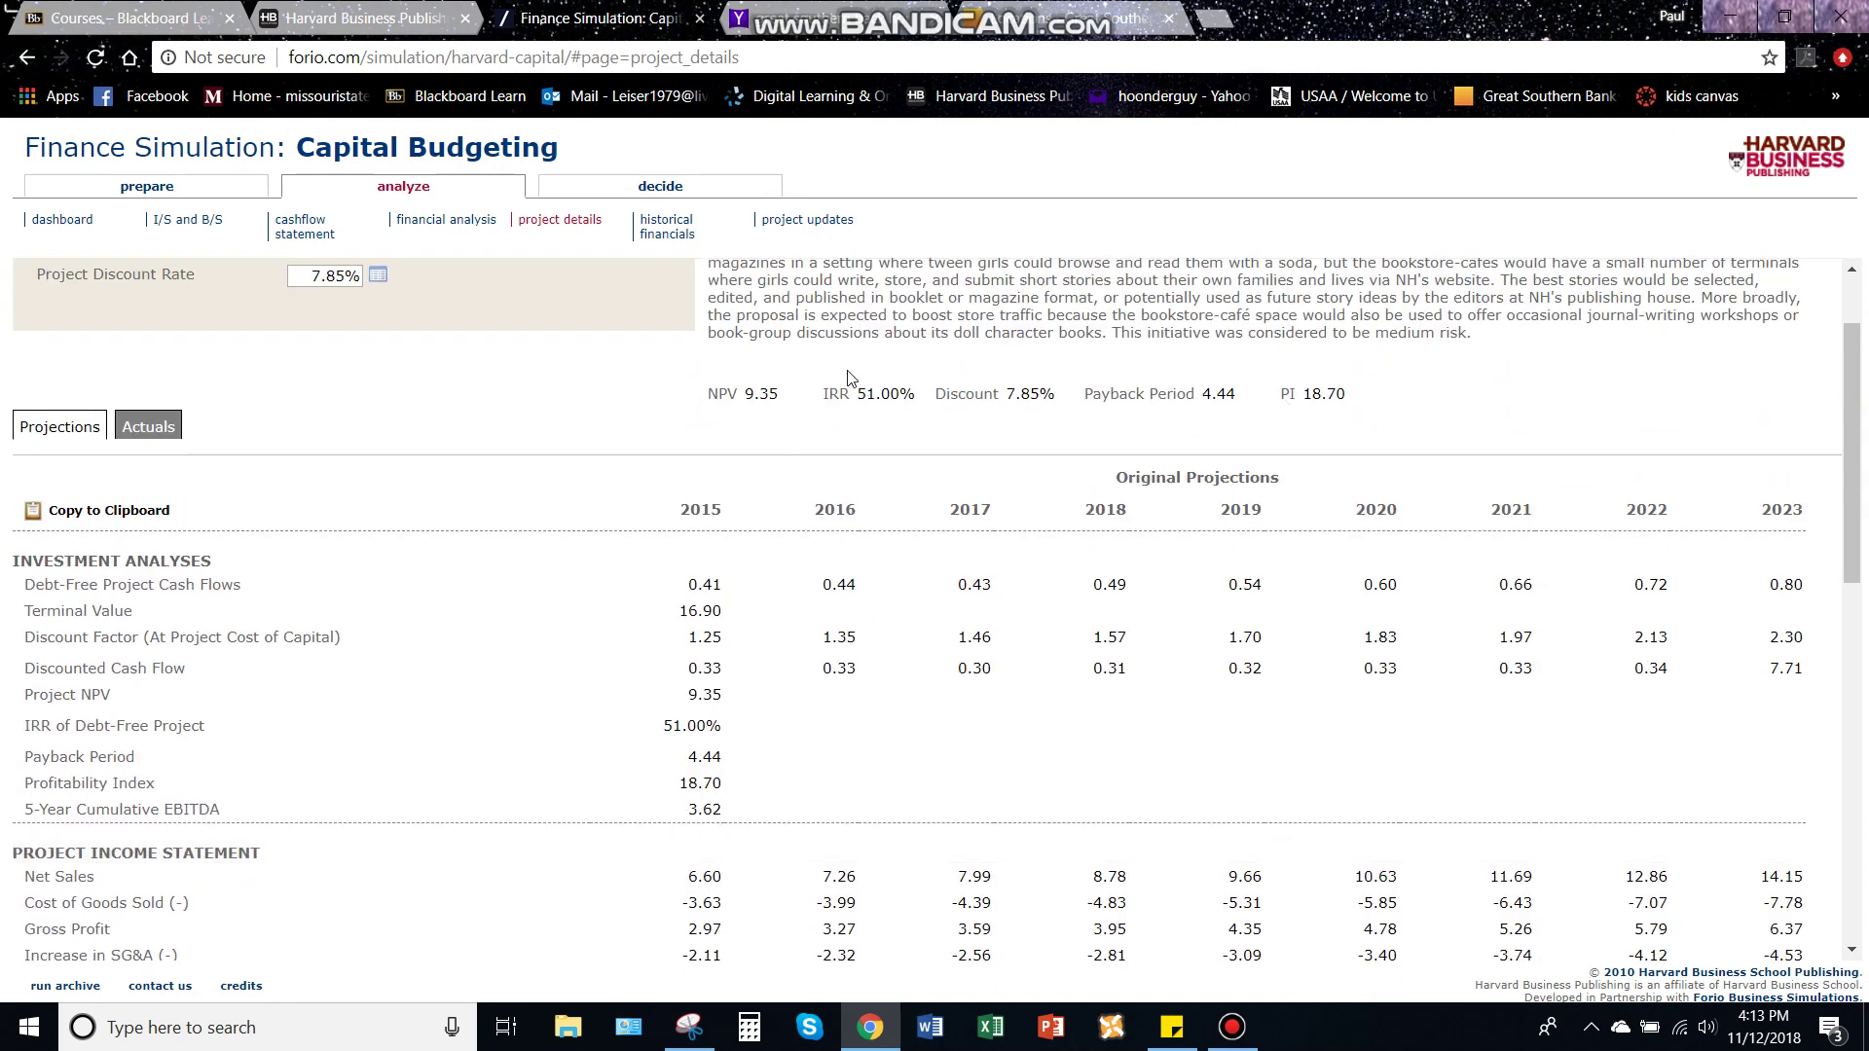
{"action": "scroll", "coordinate": [743, 430], "scroll_direction": "up", "scroll_amount": 1}
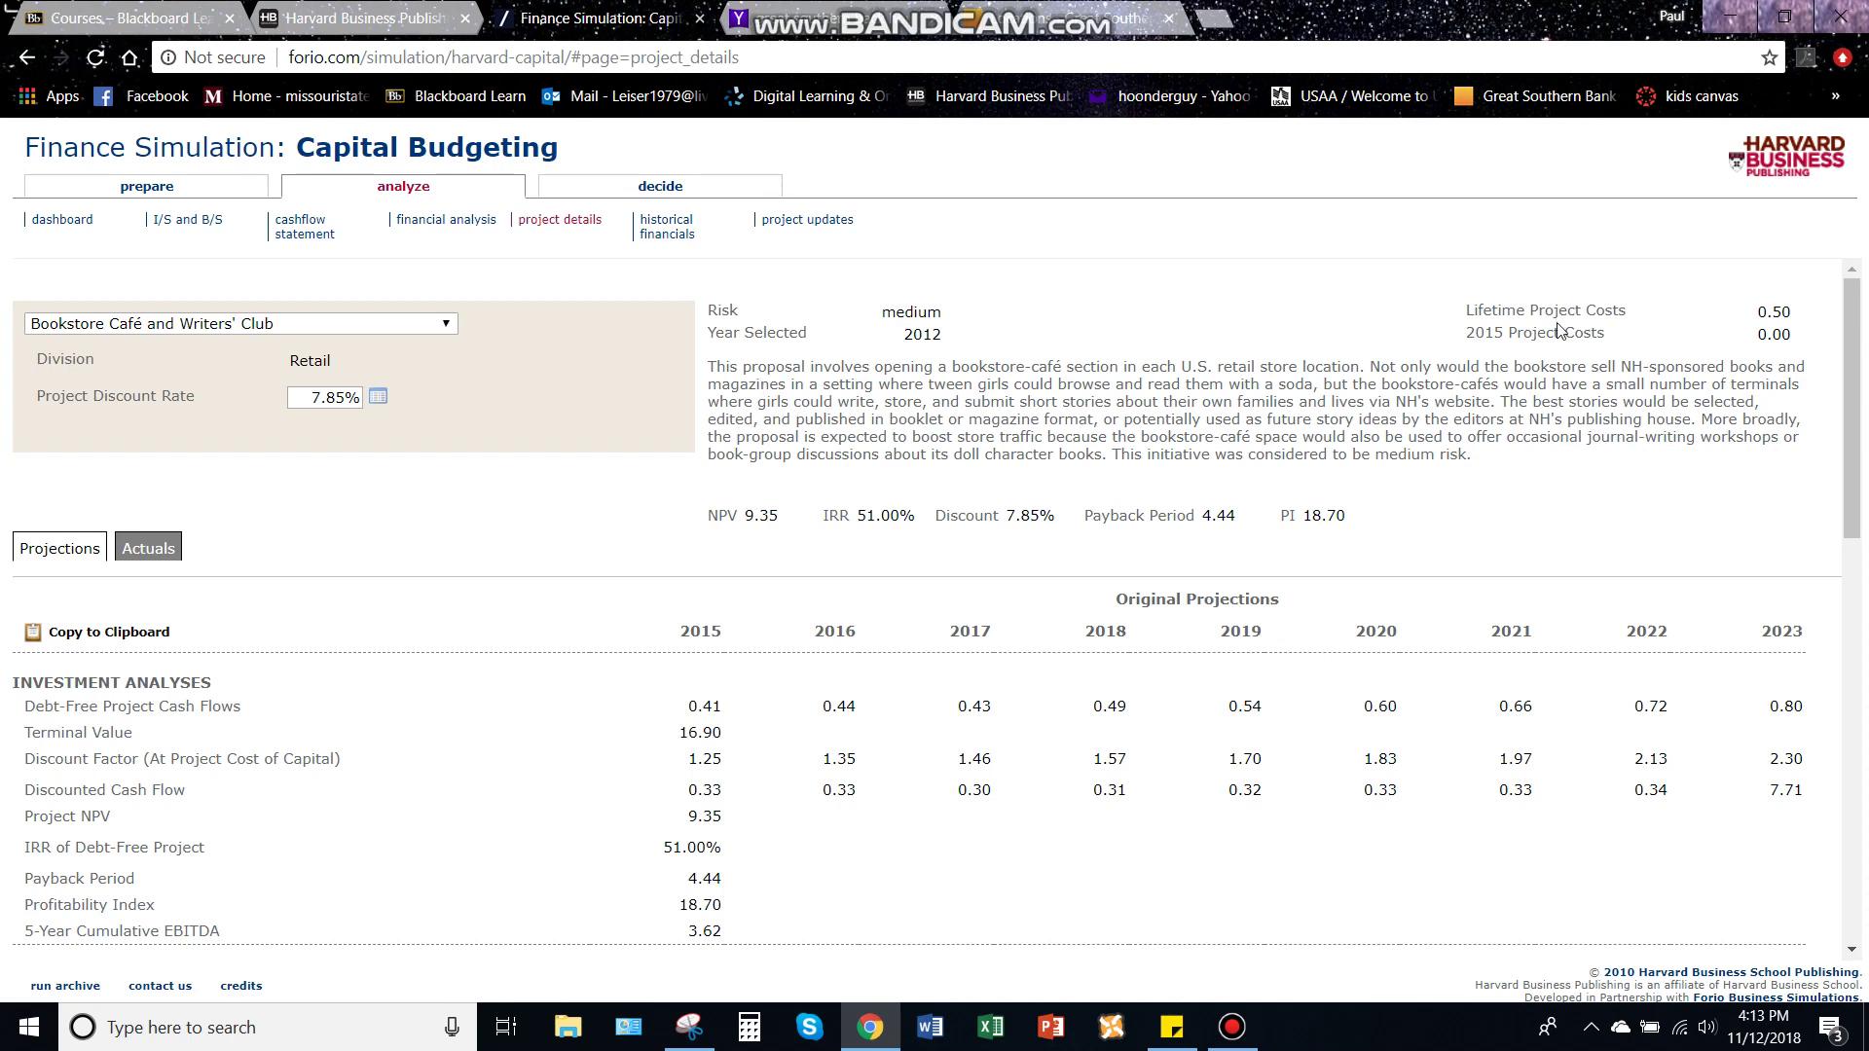
{"action": "scroll", "coordinate": [1655, 340], "scroll_direction": "down", "scroll_amount": 1}
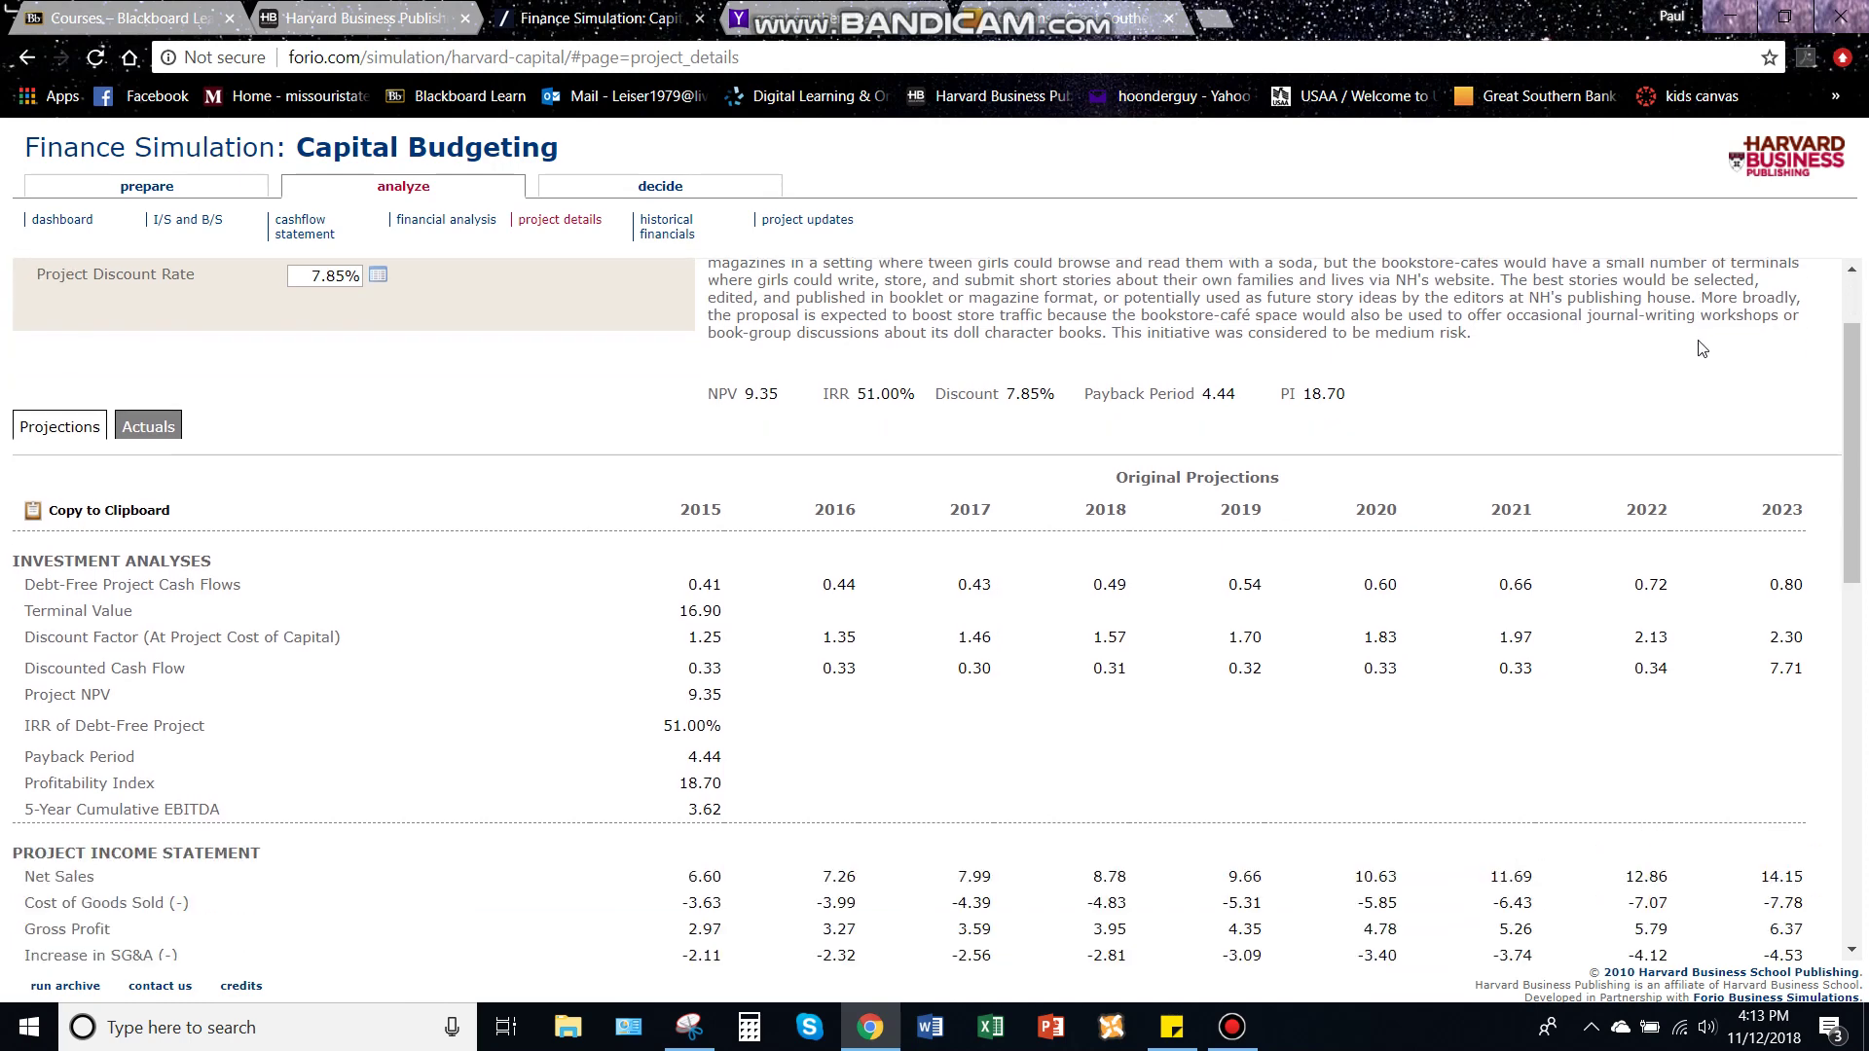
{"action": "scroll", "coordinate": [1558, 355], "scroll_direction": "down", "scroll_amount": 4}
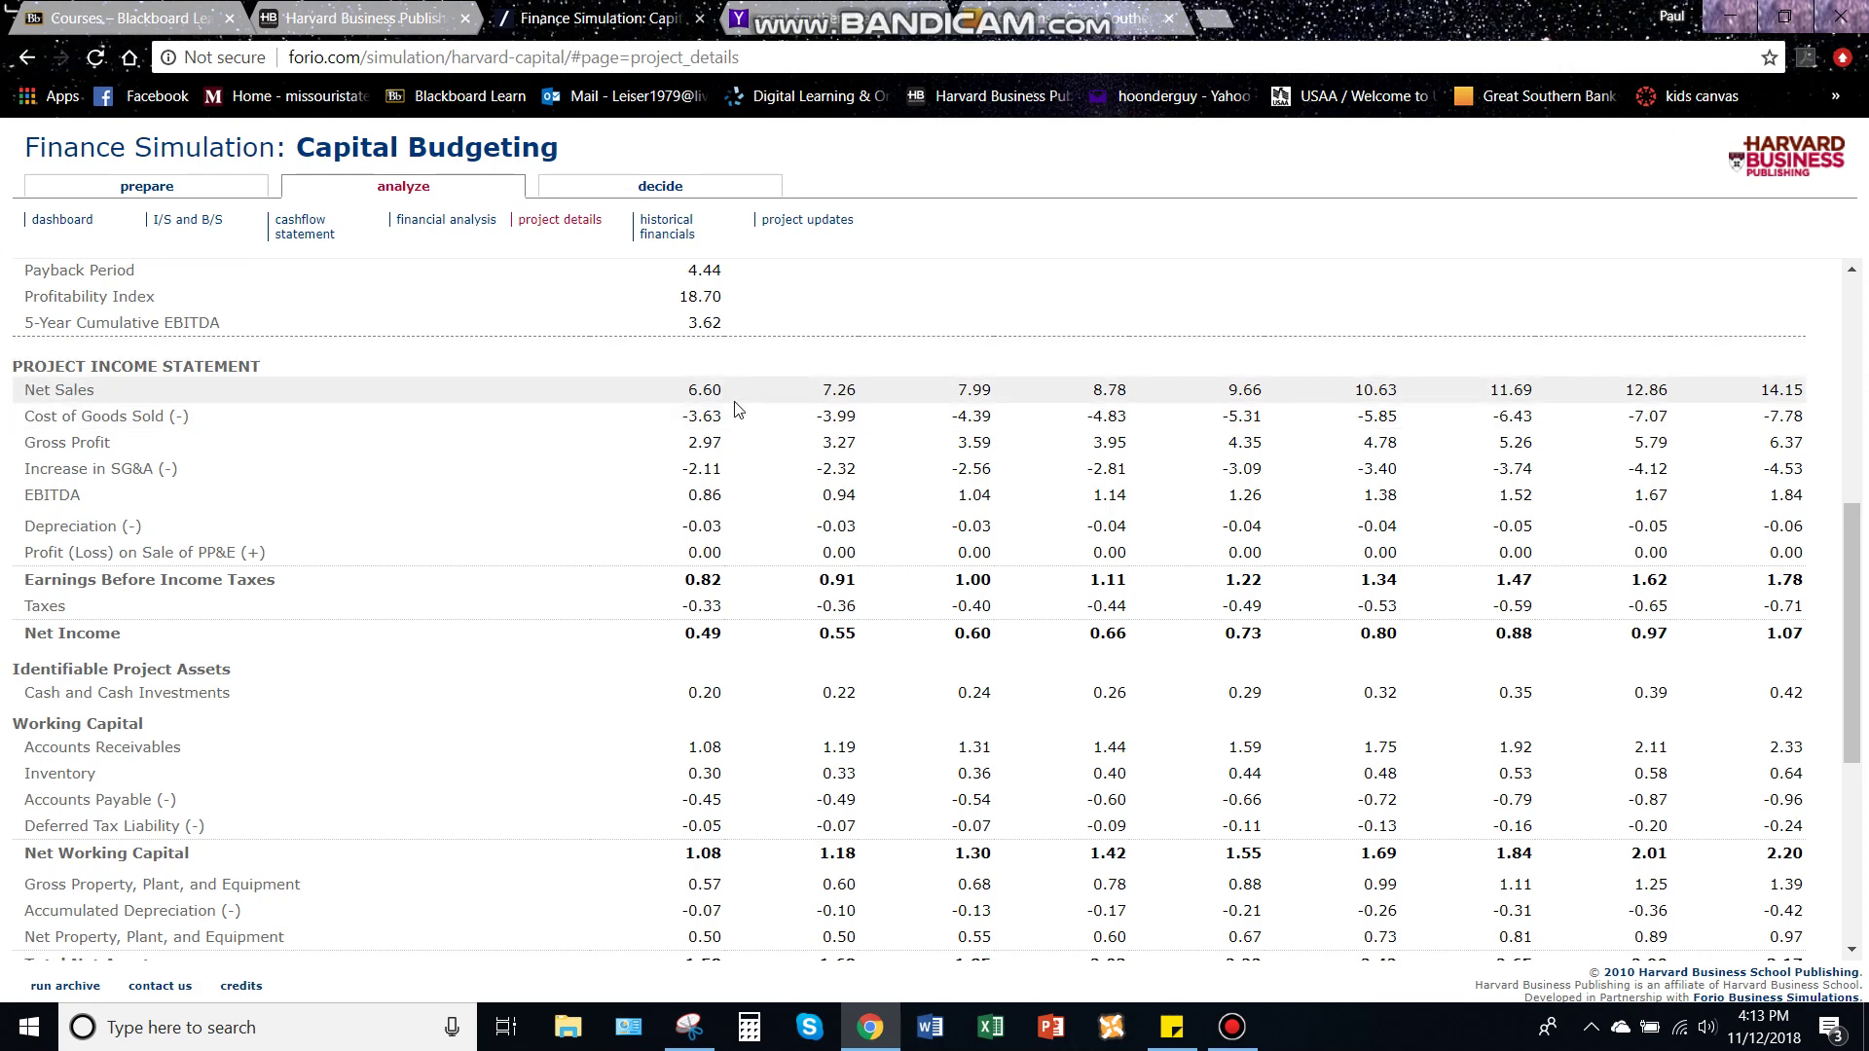
{"action": "scroll", "coordinate": [737, 409], "scroll_direction": "up", "scroll_amount": 4}
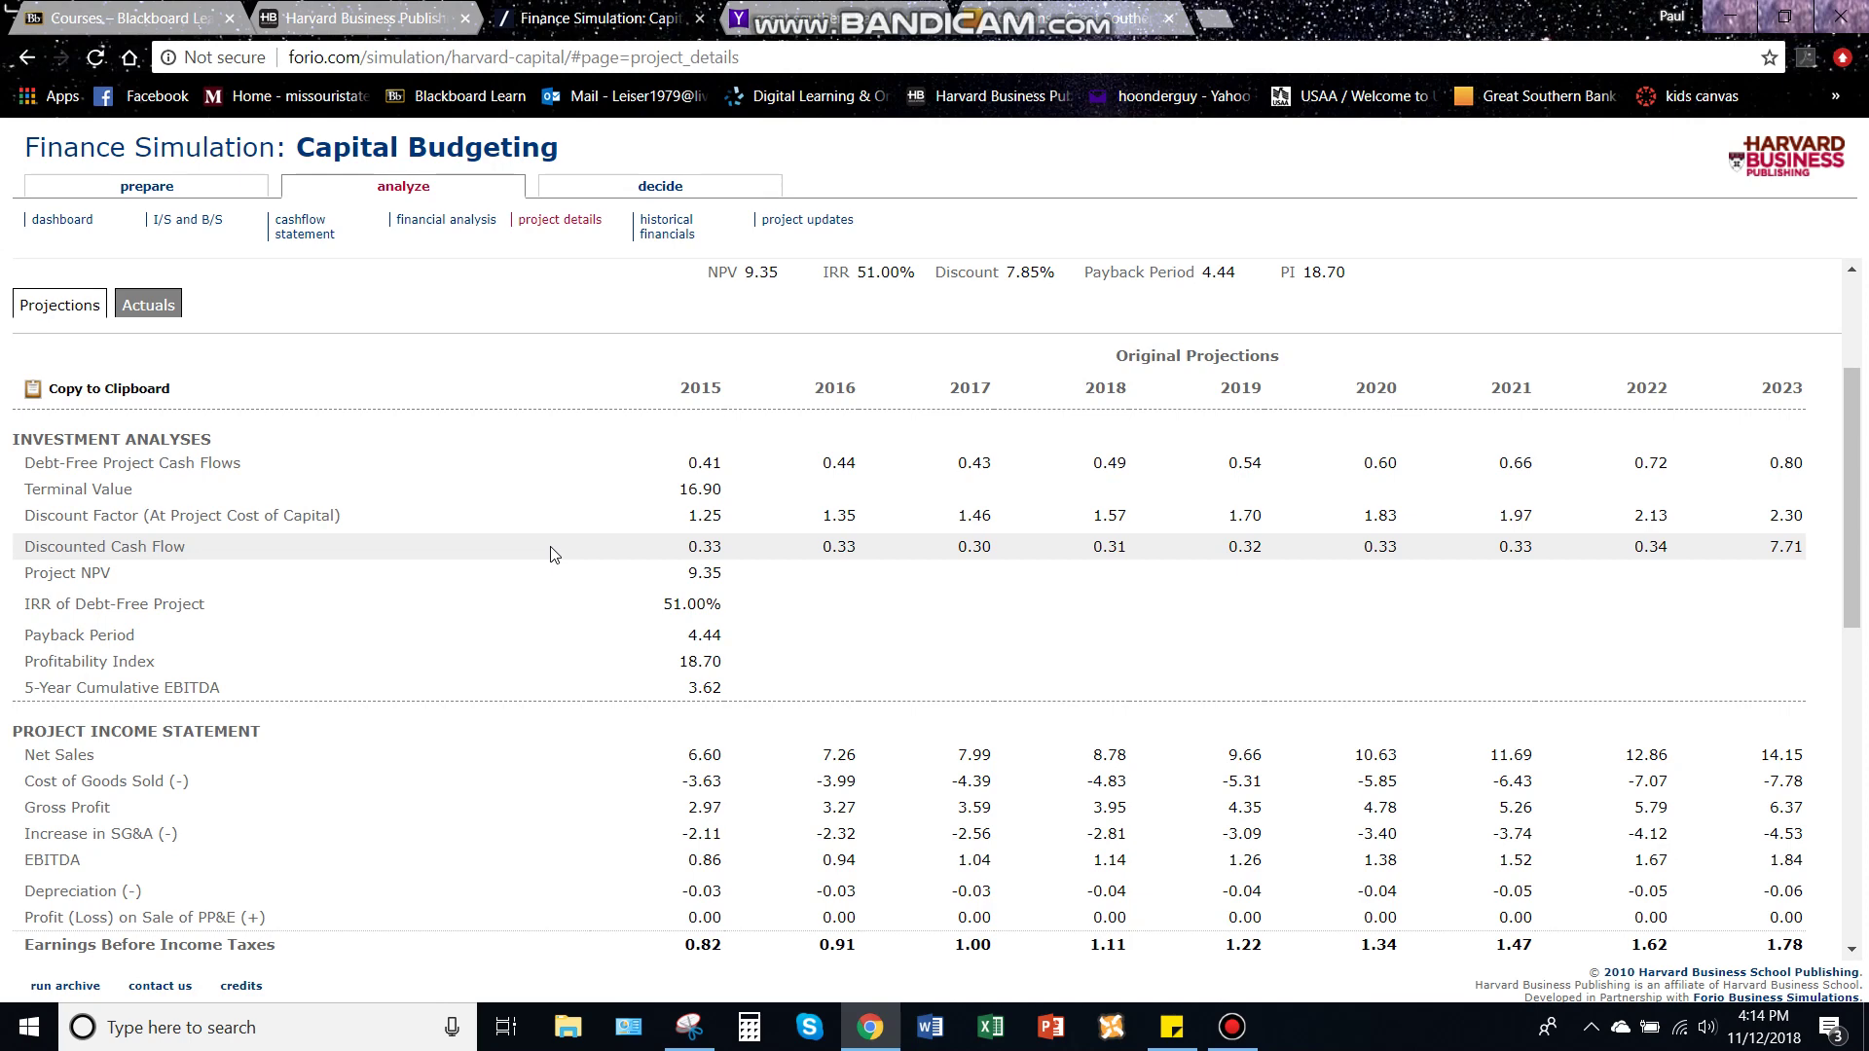
{"action": "scroll", "coordinate": [550, 554], "scroll_direction": "up", "scroll_amount": 3}
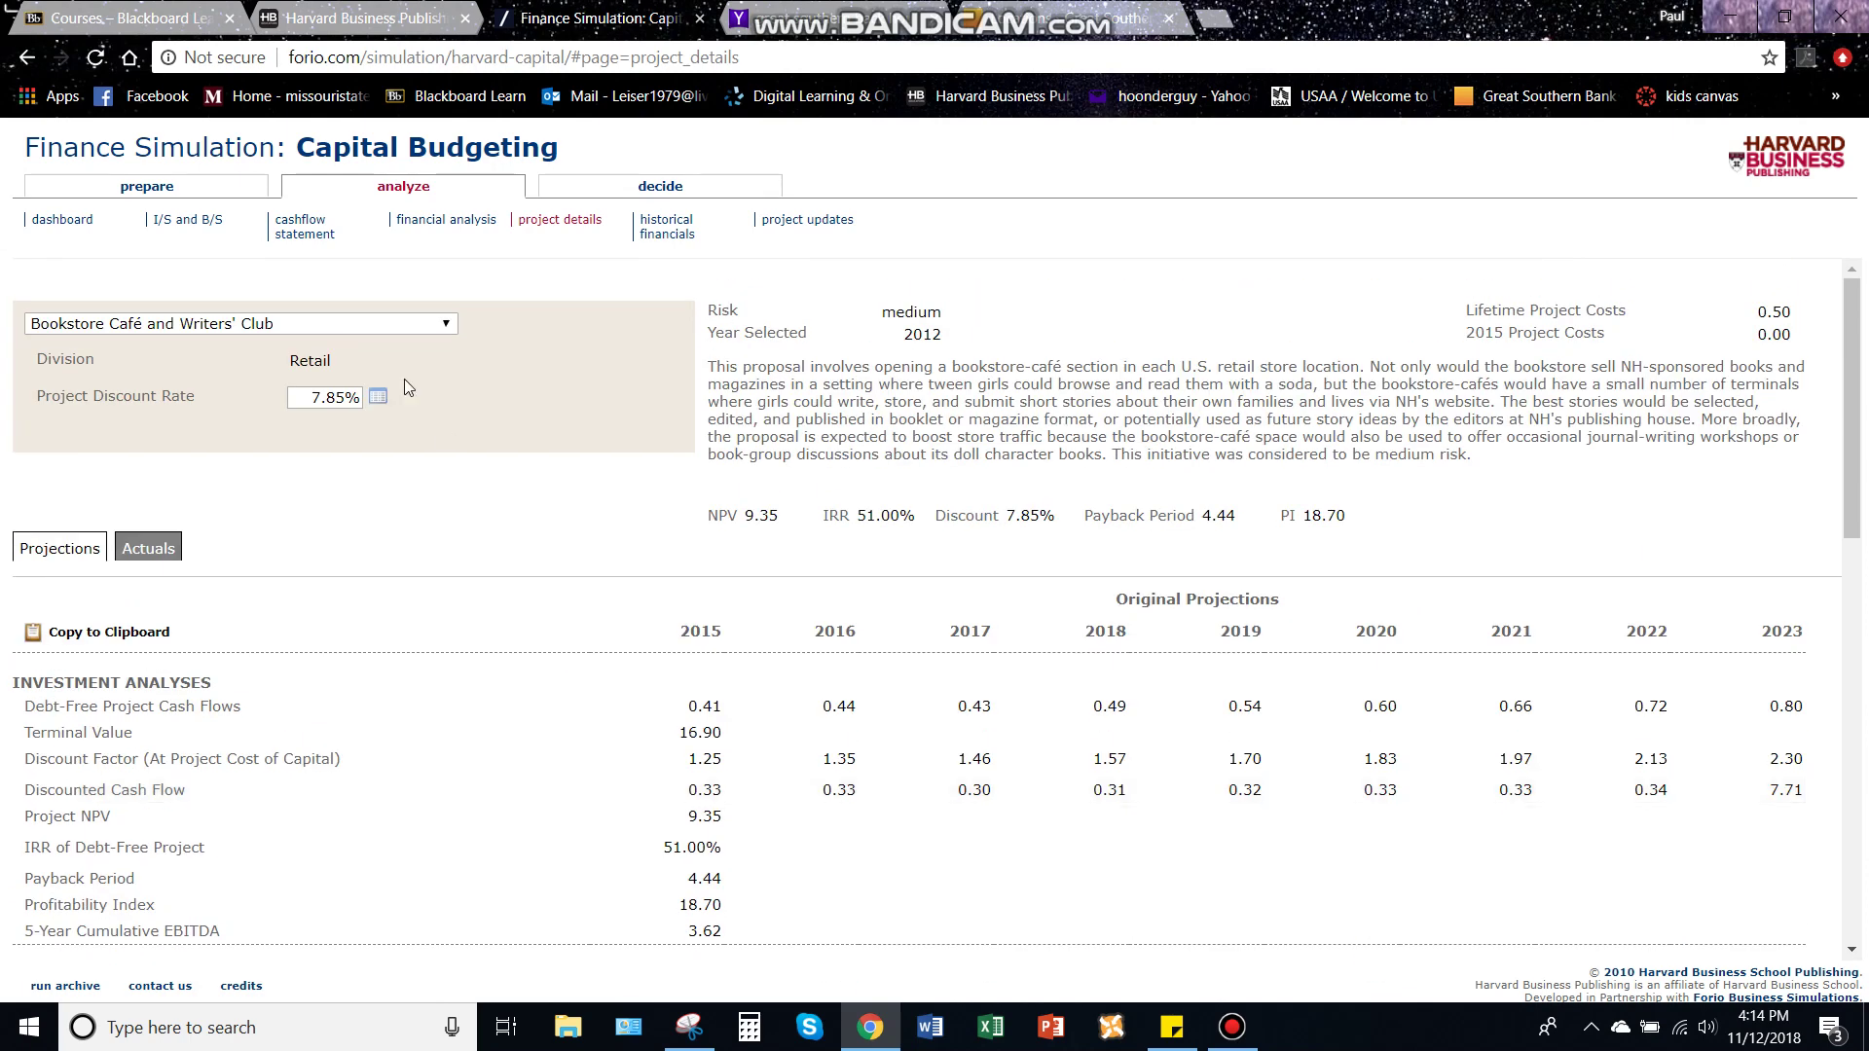
Review the company's consolidated cash flow statement, income statement and balance sheet.
{"action": "left_click", "coordinate": [300, 233]}
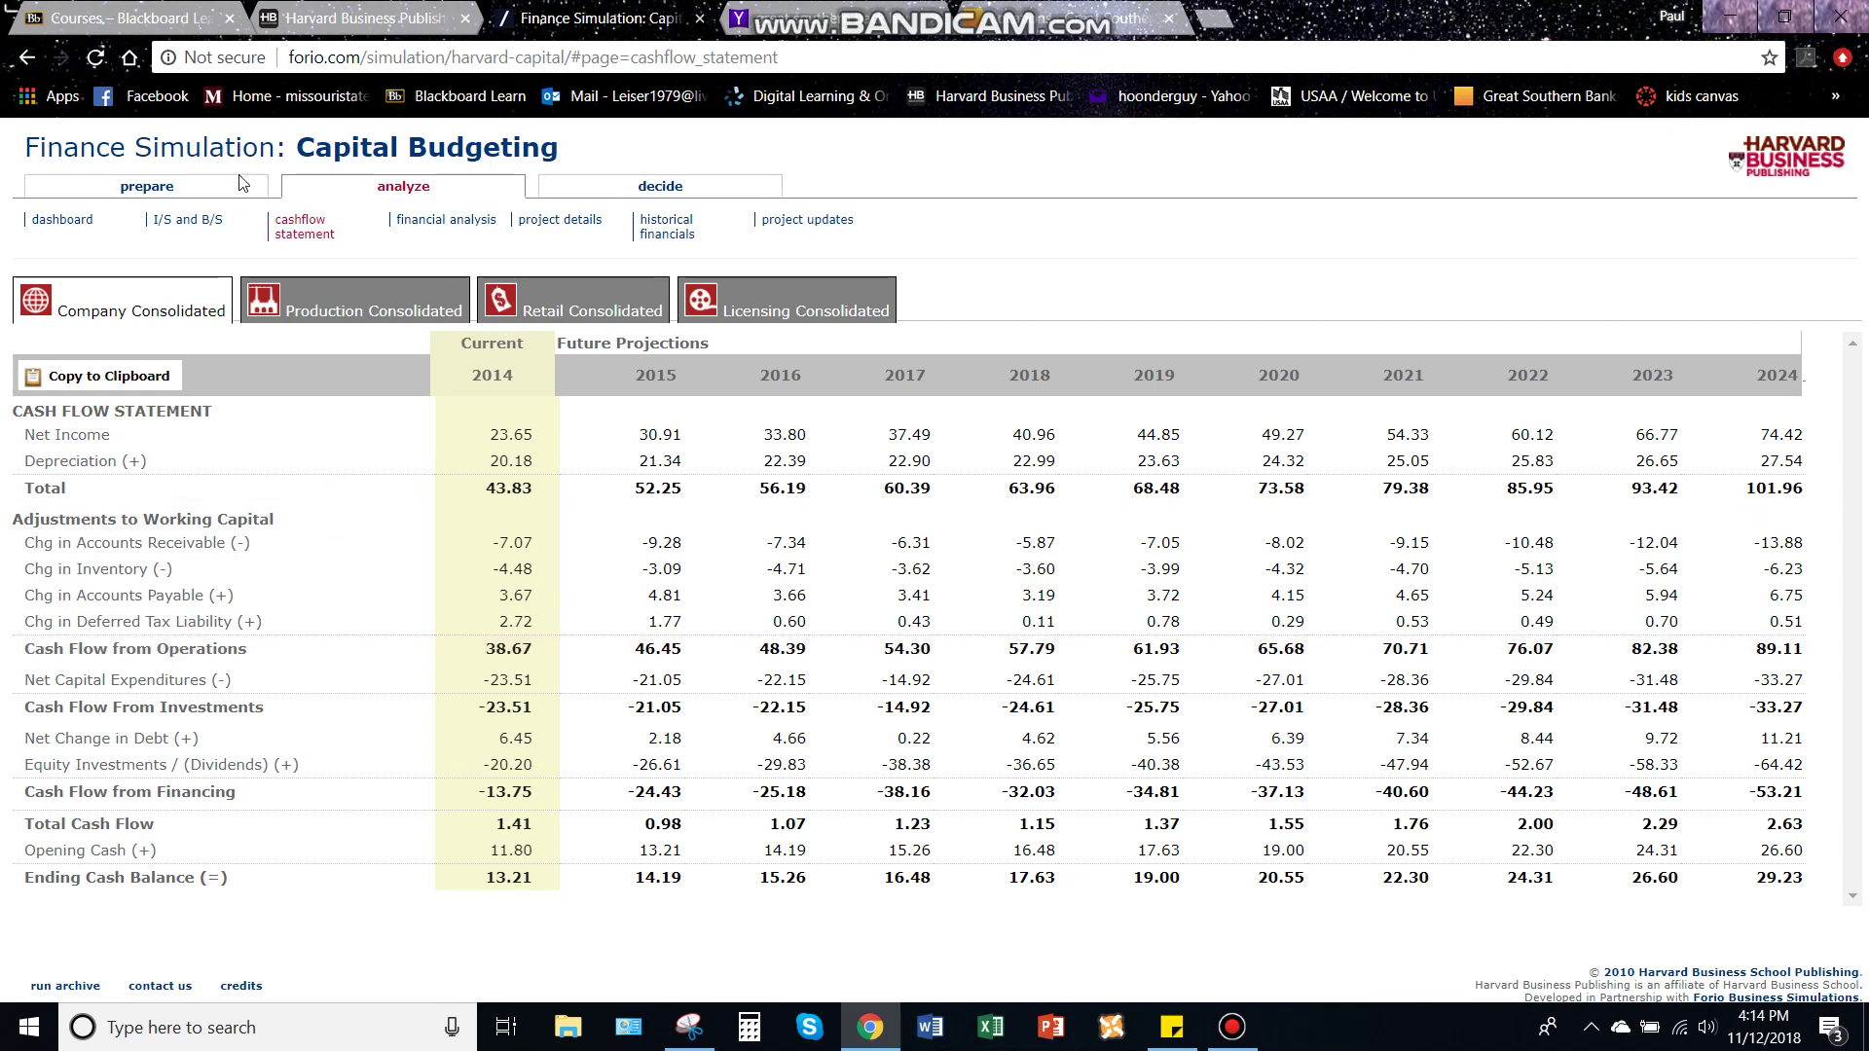
{"action": "left_click", "coordinate": [195, 222]}
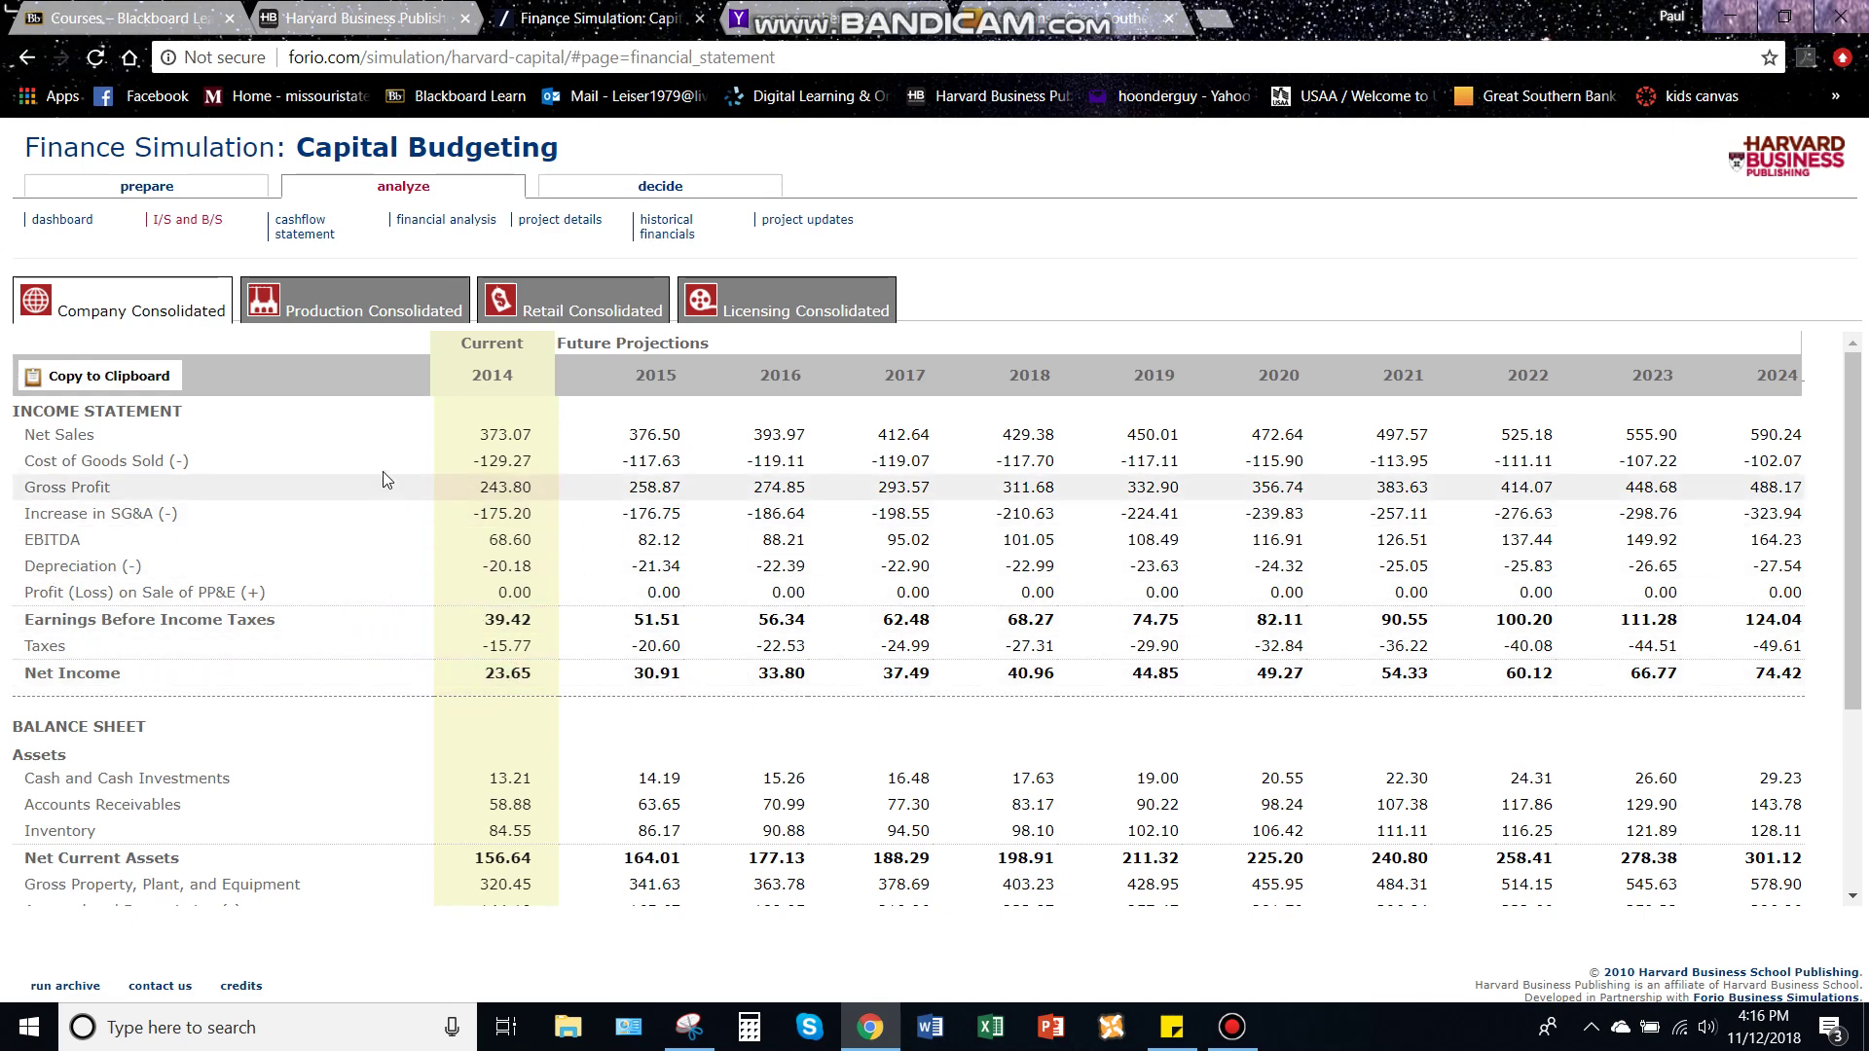
{"action": "scroll", "coordinate": [443, 469], "scroll_direction": "down", "scroll_amount": 3}
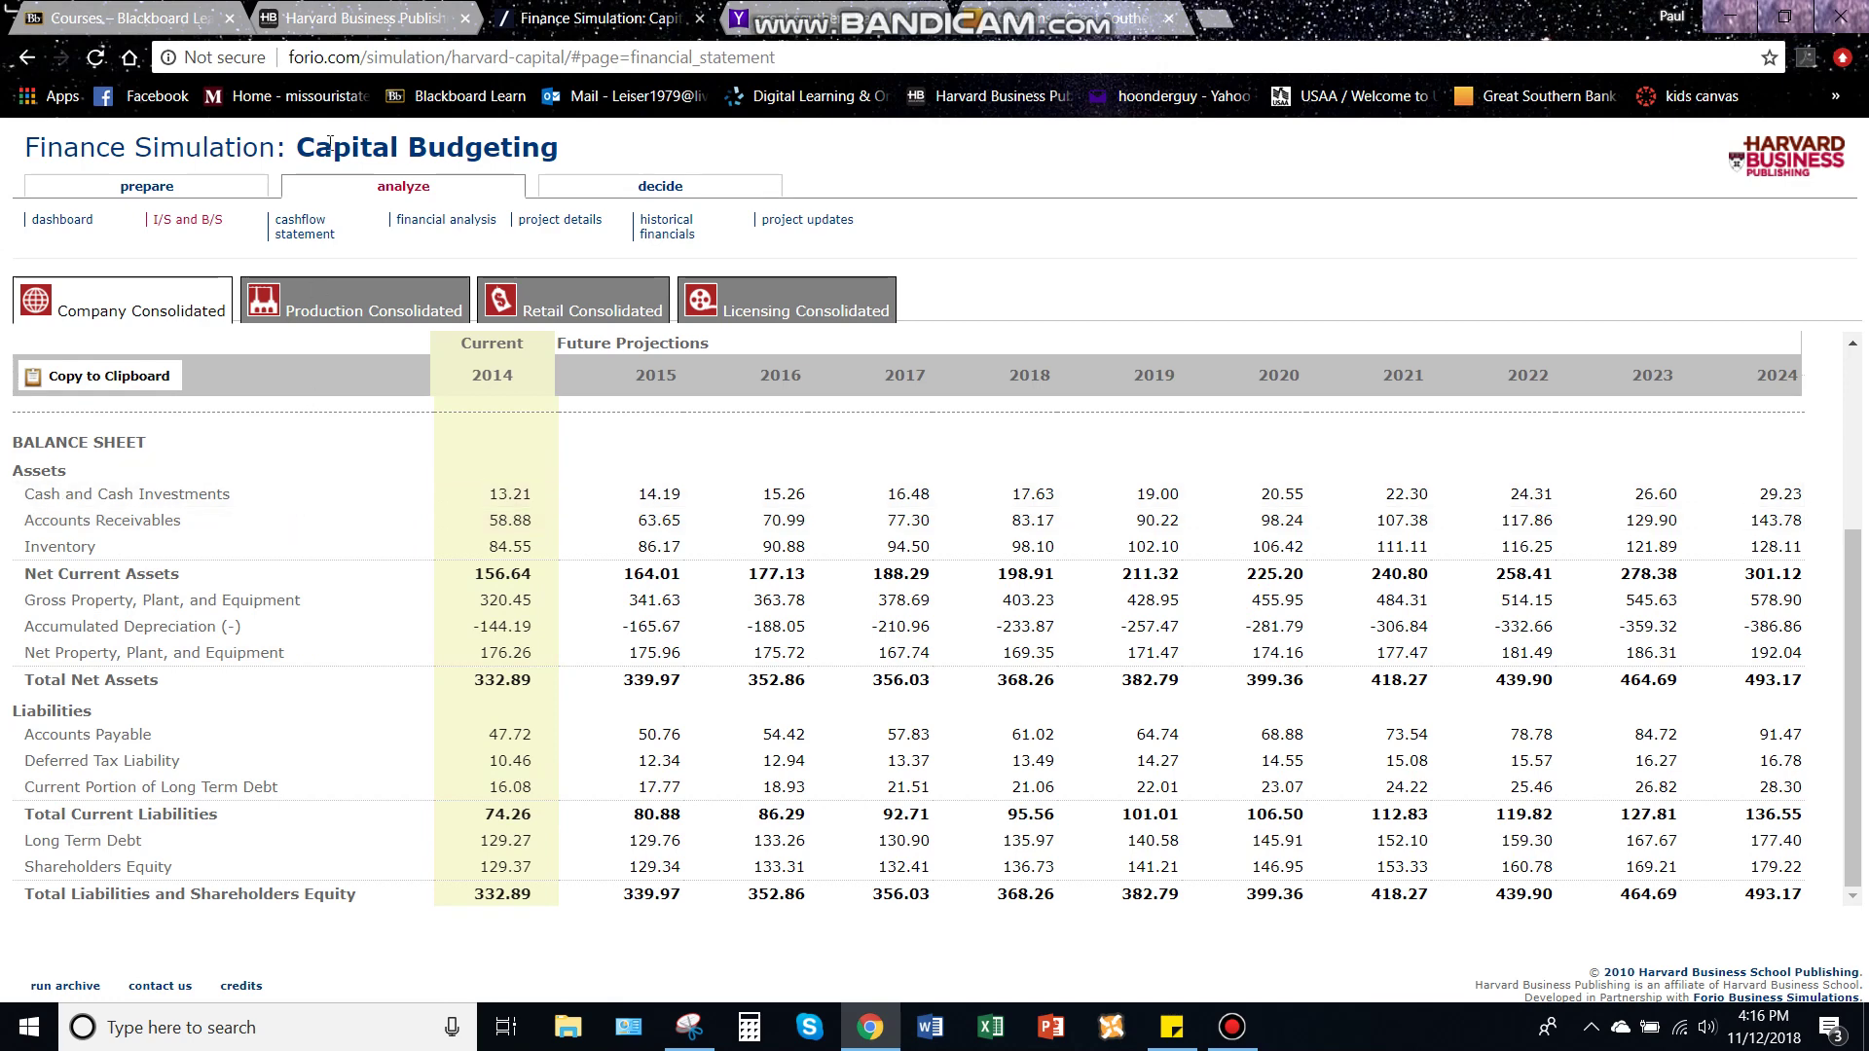
Open the project updates and read through the project outcomes listed for 2013 back to 2009.
{"action": "left_click", "coordinate": [818, 223]}
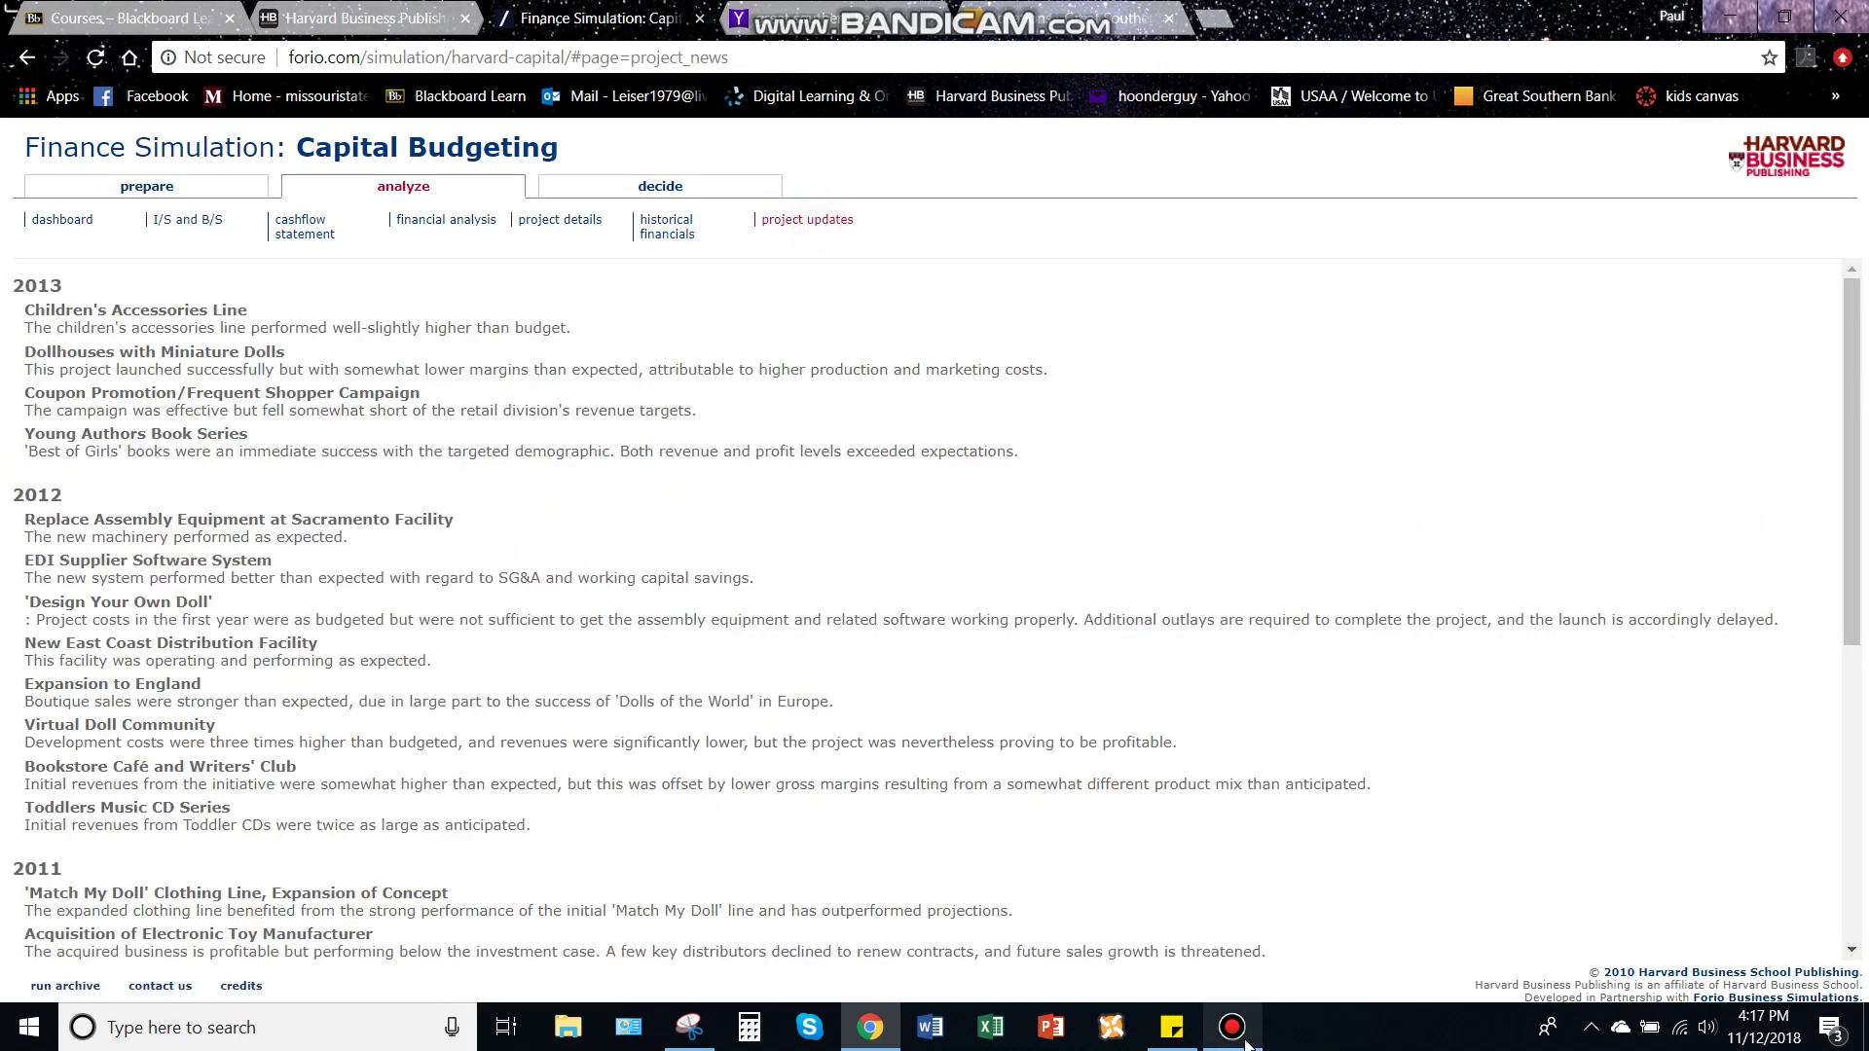
{"action": "left_click", "coordinate": [1245, 1041]}
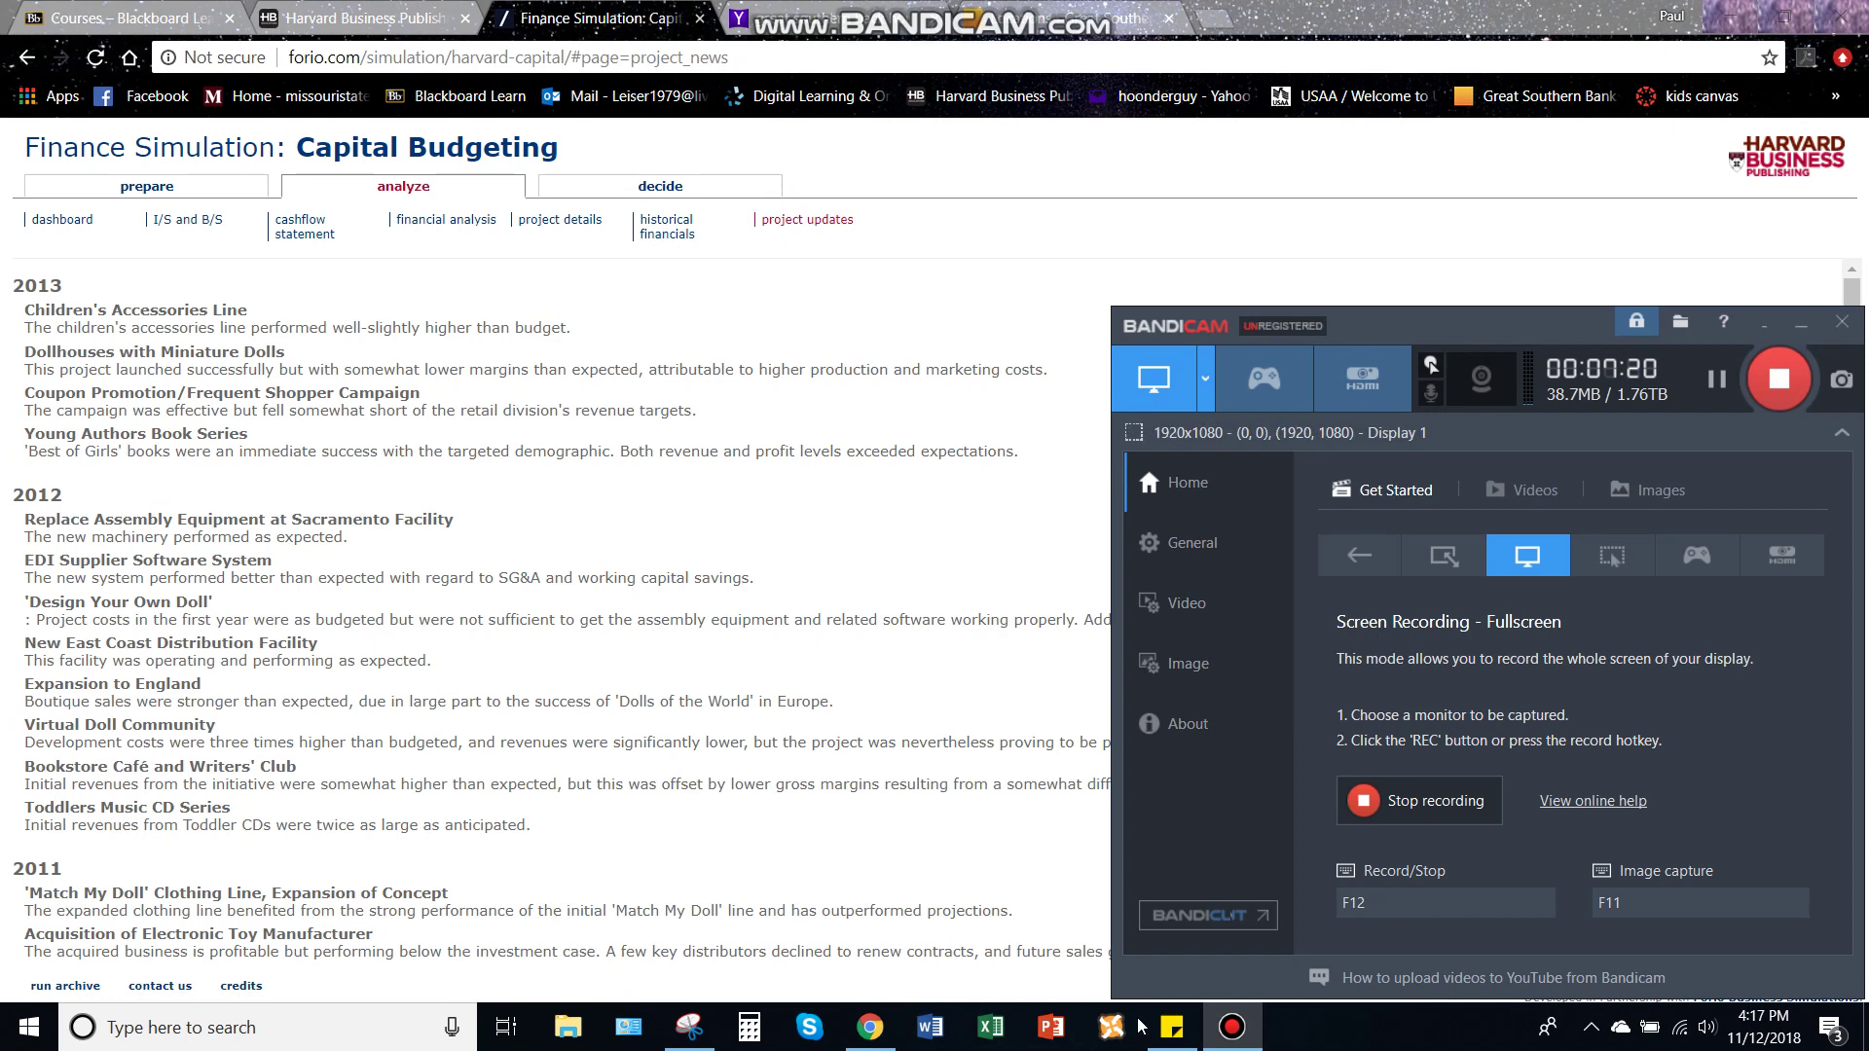
{"action": "left_click", "coordinate": [1232, 1040]}
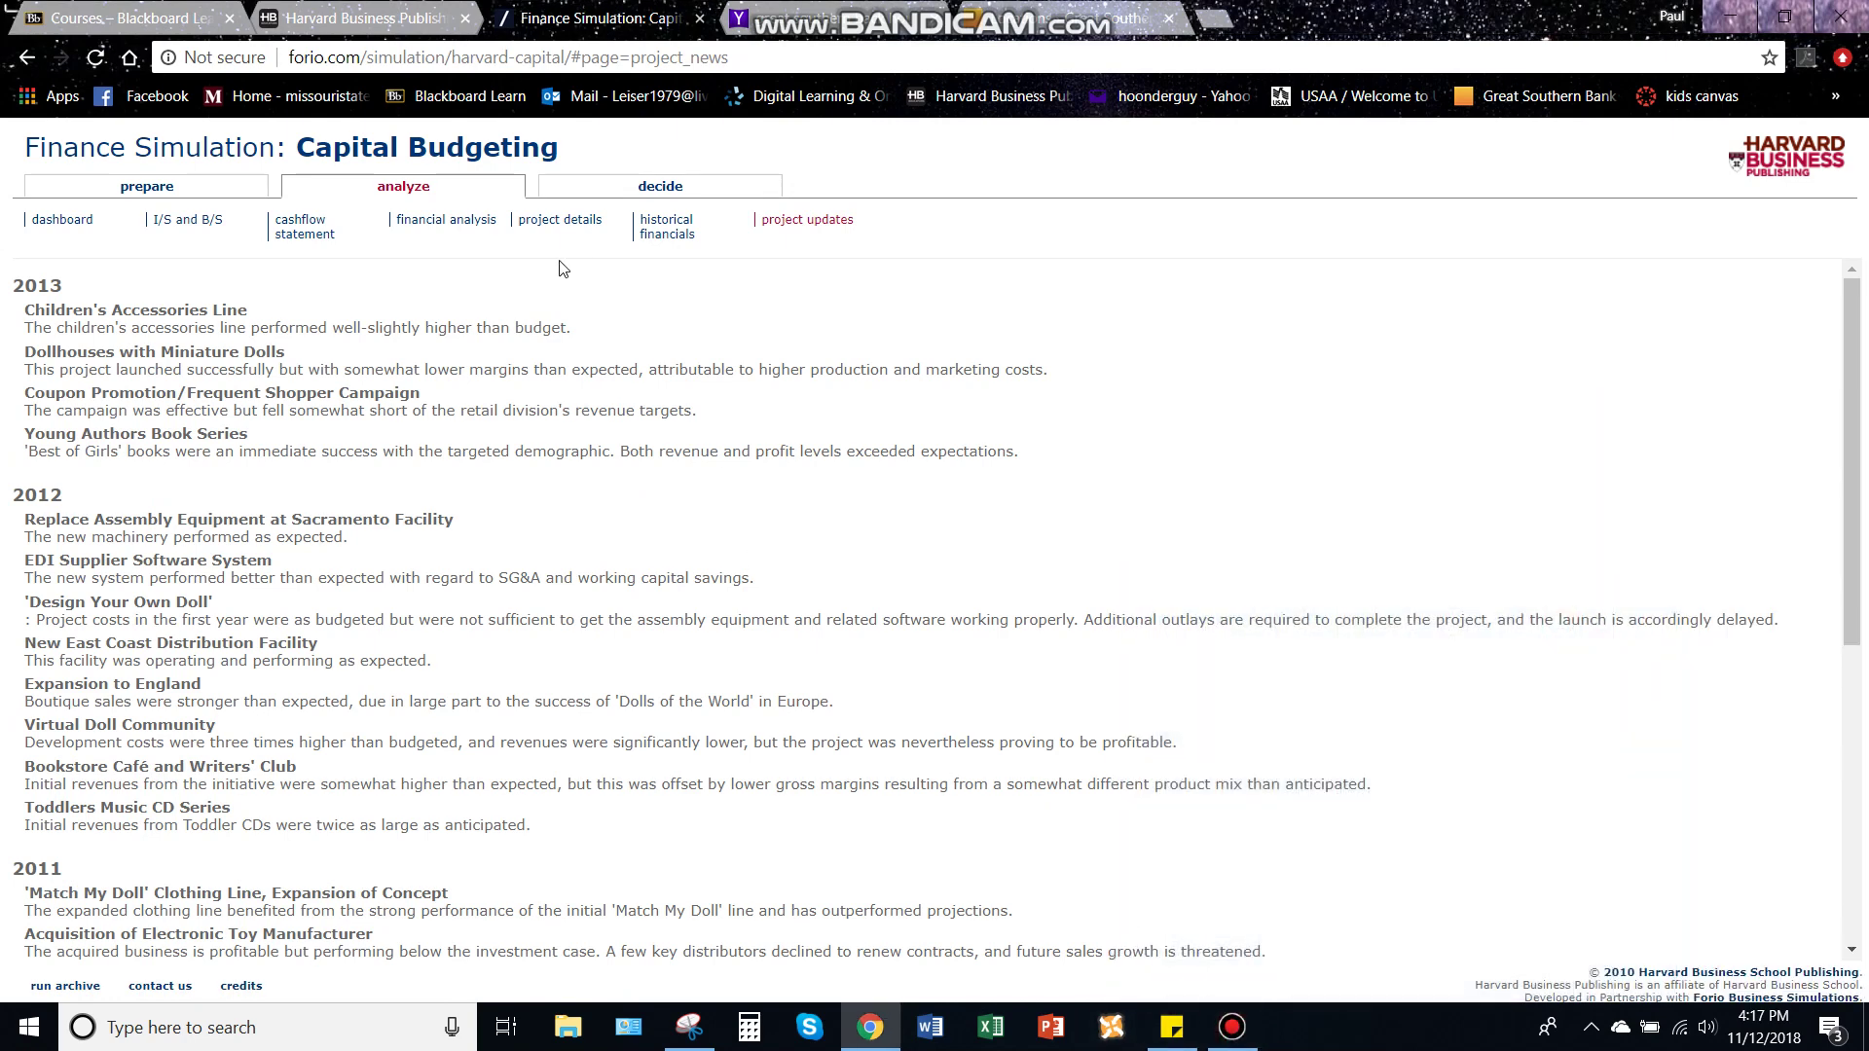
{"action": "scroll", "coordinate": [506, 301], "scroll_direction": "down", "scroll_amount": 5}
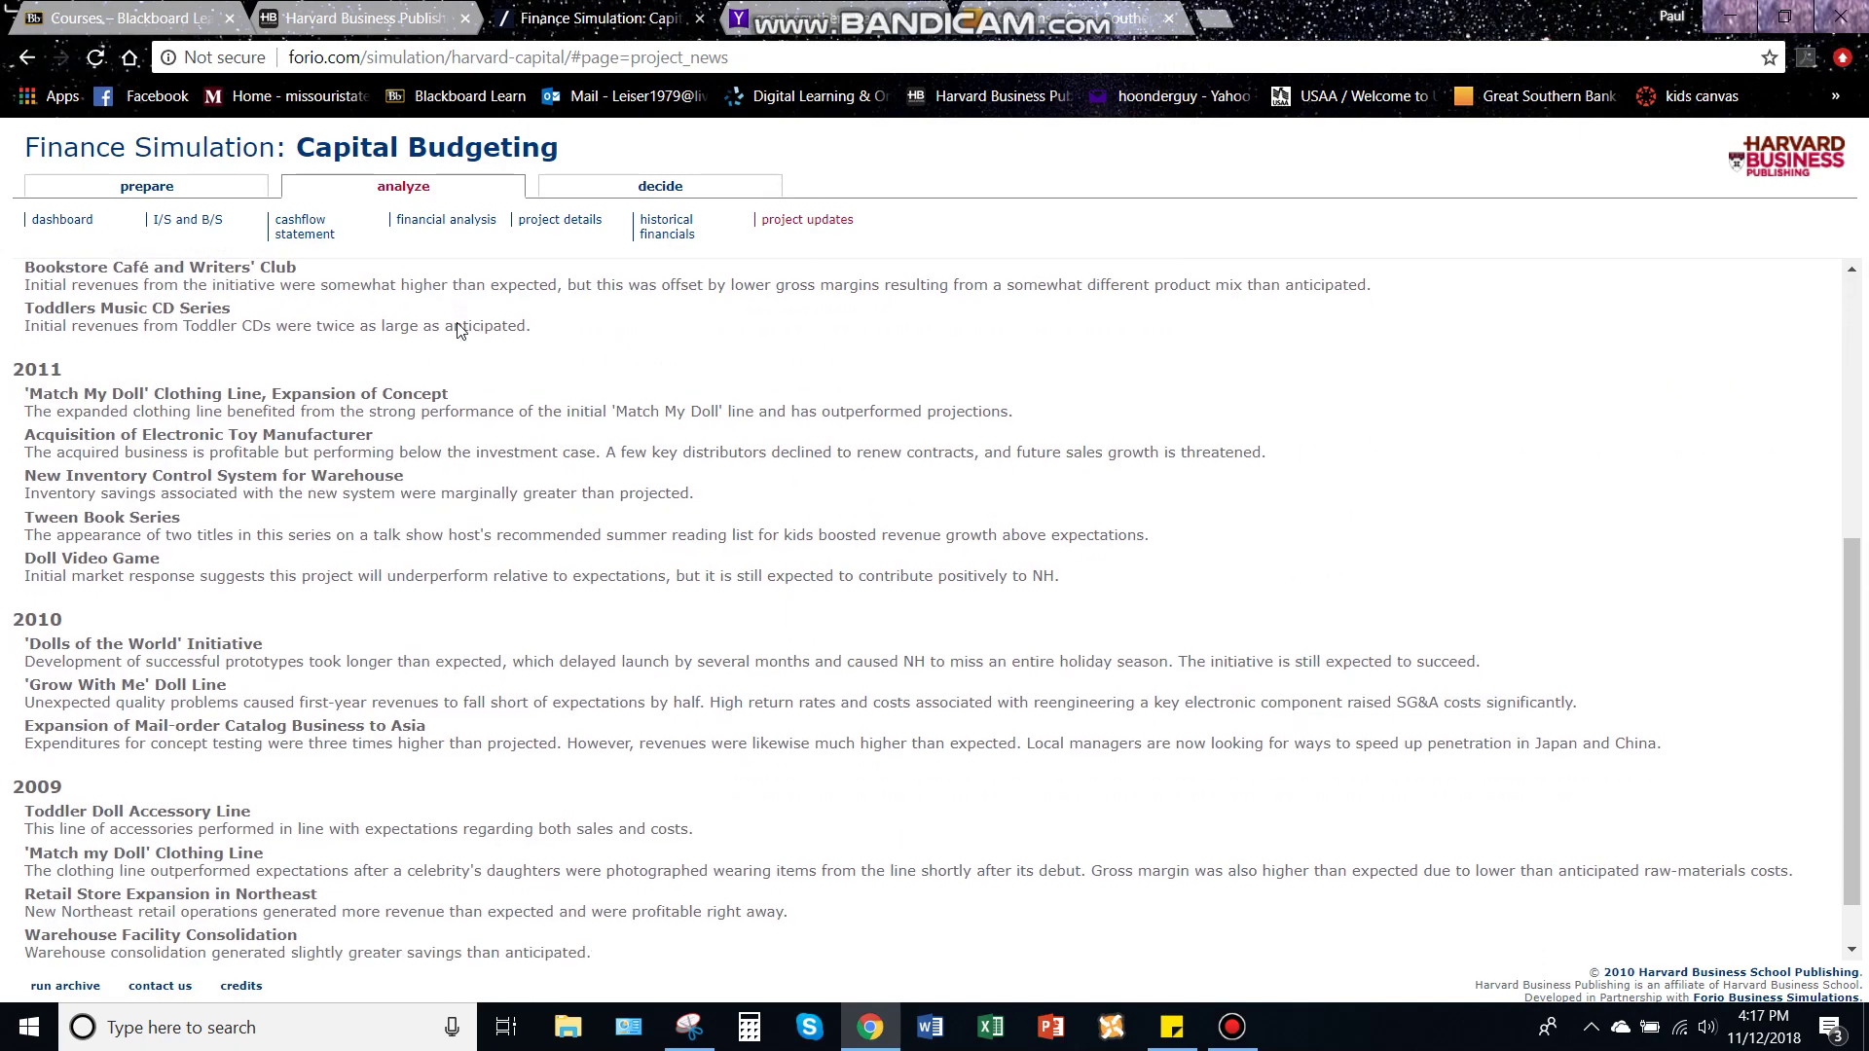
{"action": "scroll", "coordinate": [458, 329], "scroll_direction": "down", "scroll_amount": 1}
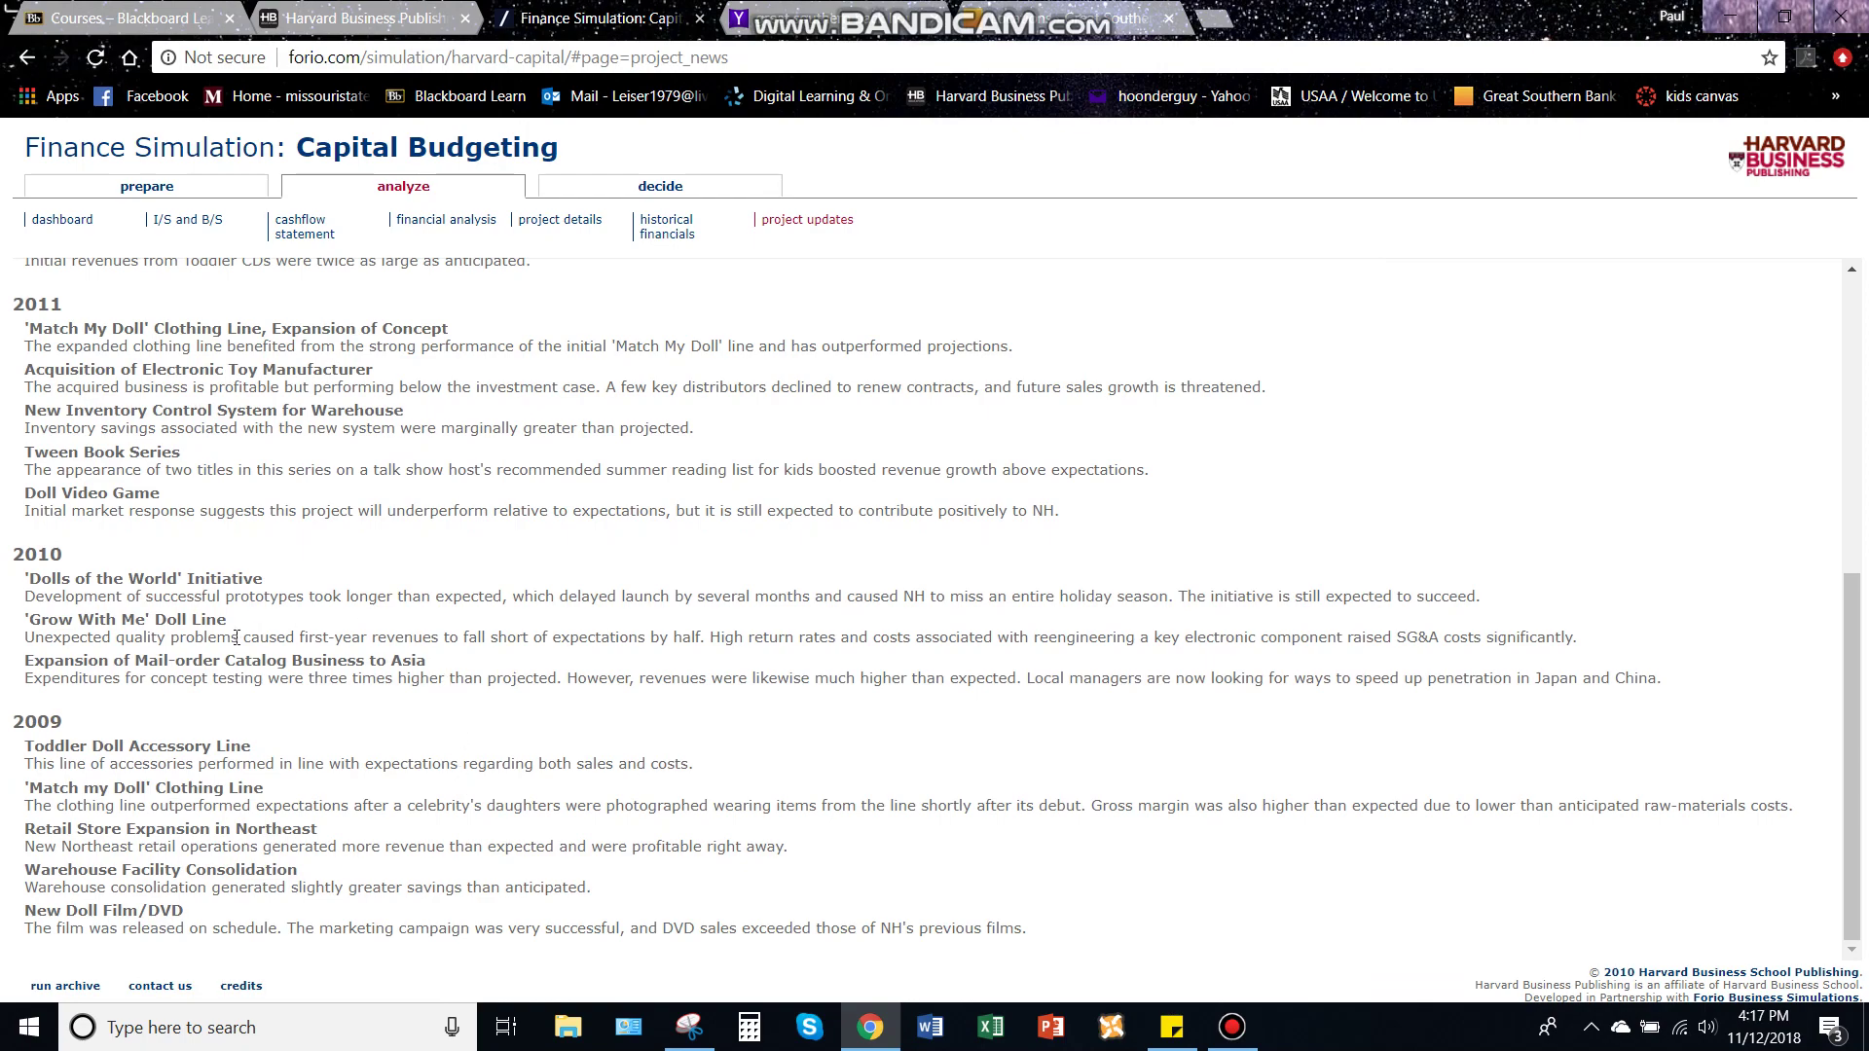
{"action": "scroll", "coordinate": [612, 675], "scroll_direction": "up", "scroll_amount": 6}
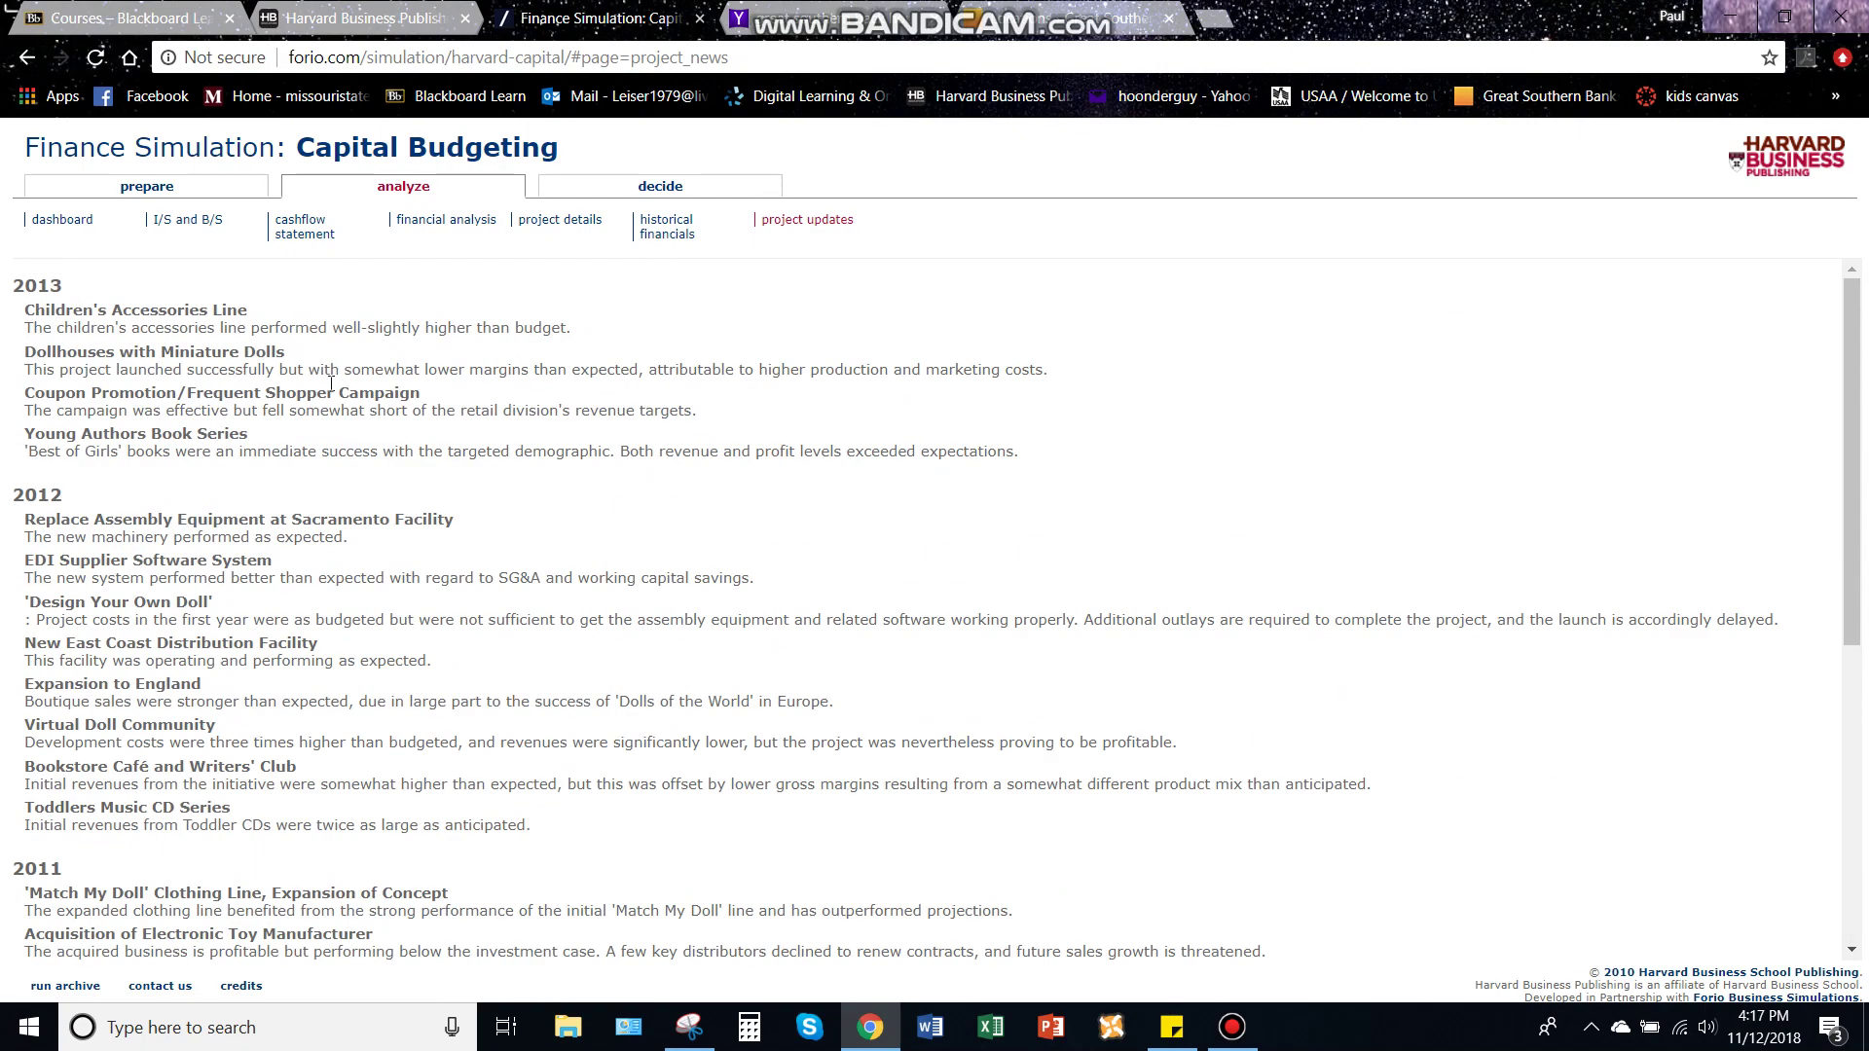
Revisit the dashboard, and return to the project updates to examine how the 2009 to 2012 projects performed against expectations.
{"action": "left_click", "coordinate": [78, 220]}
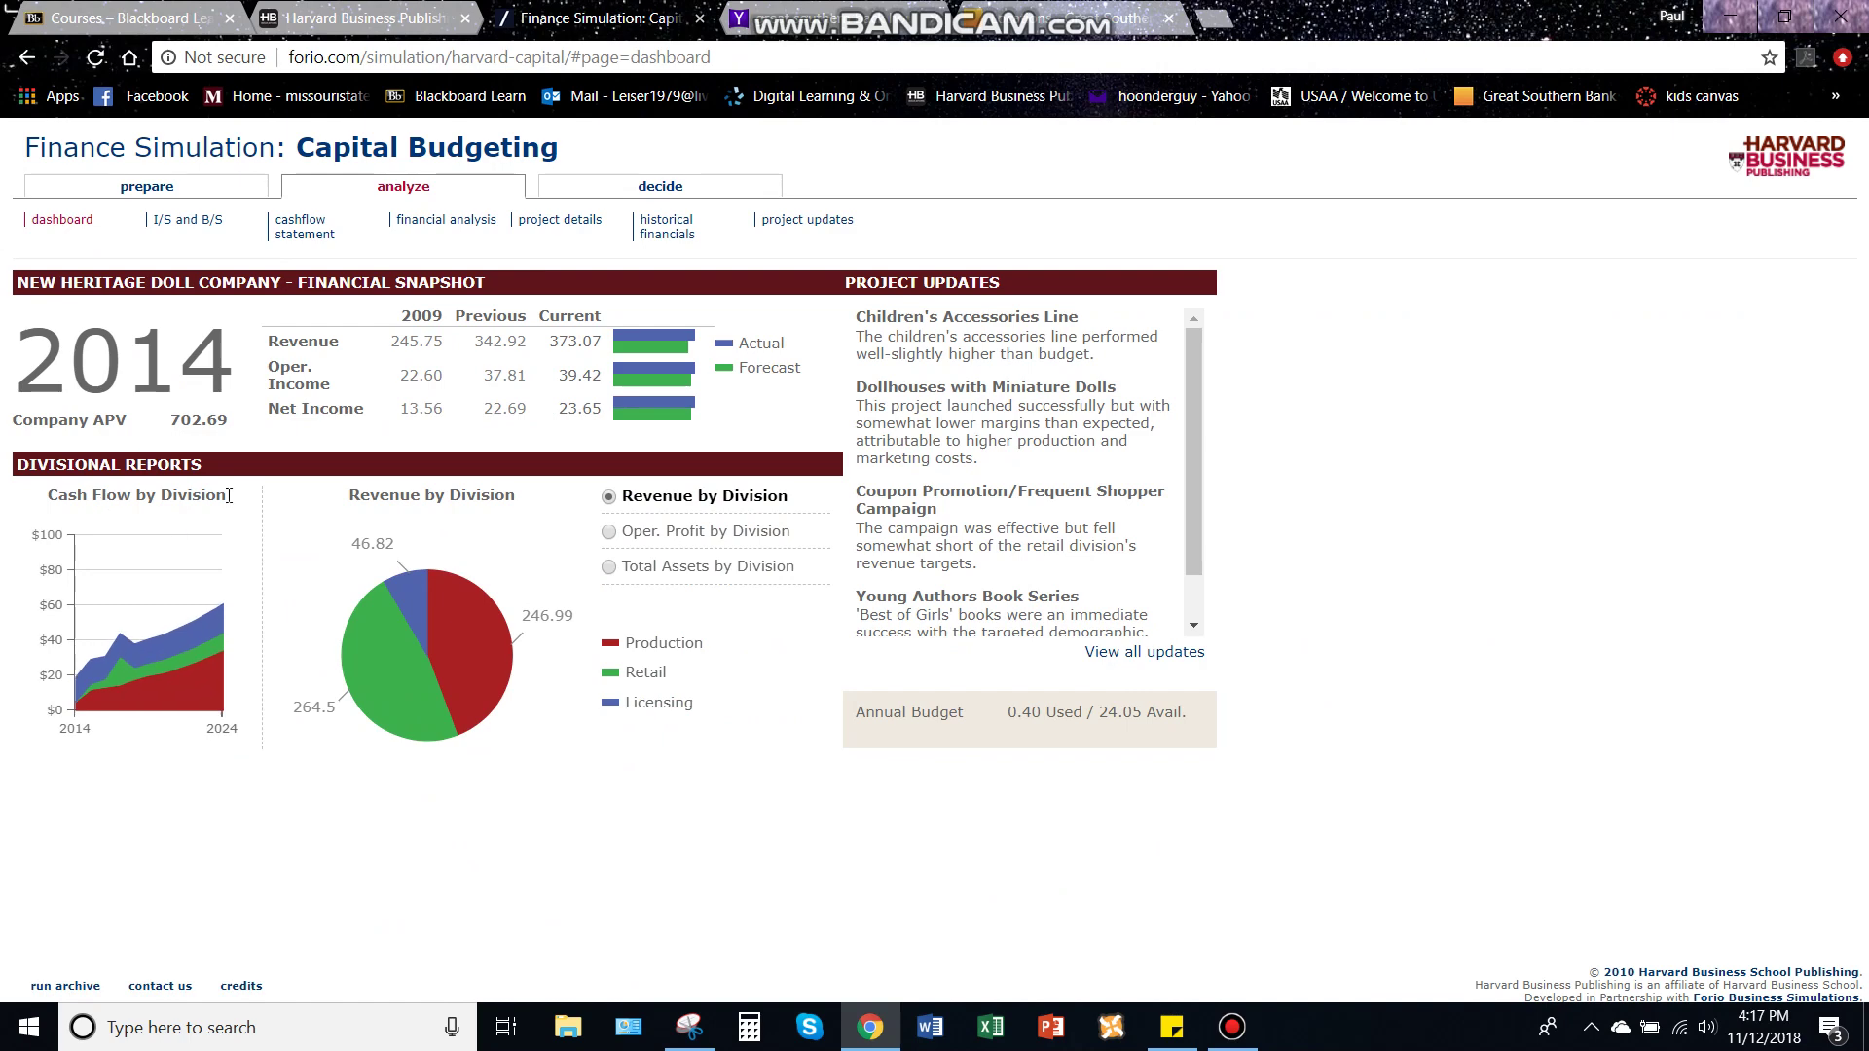
{"action": "left_click", "coordinate": [809, 220]}
{"action": "scroll", "coordinate": [597, 581], "scroll_direction": "down", "scroll_amount": 6}
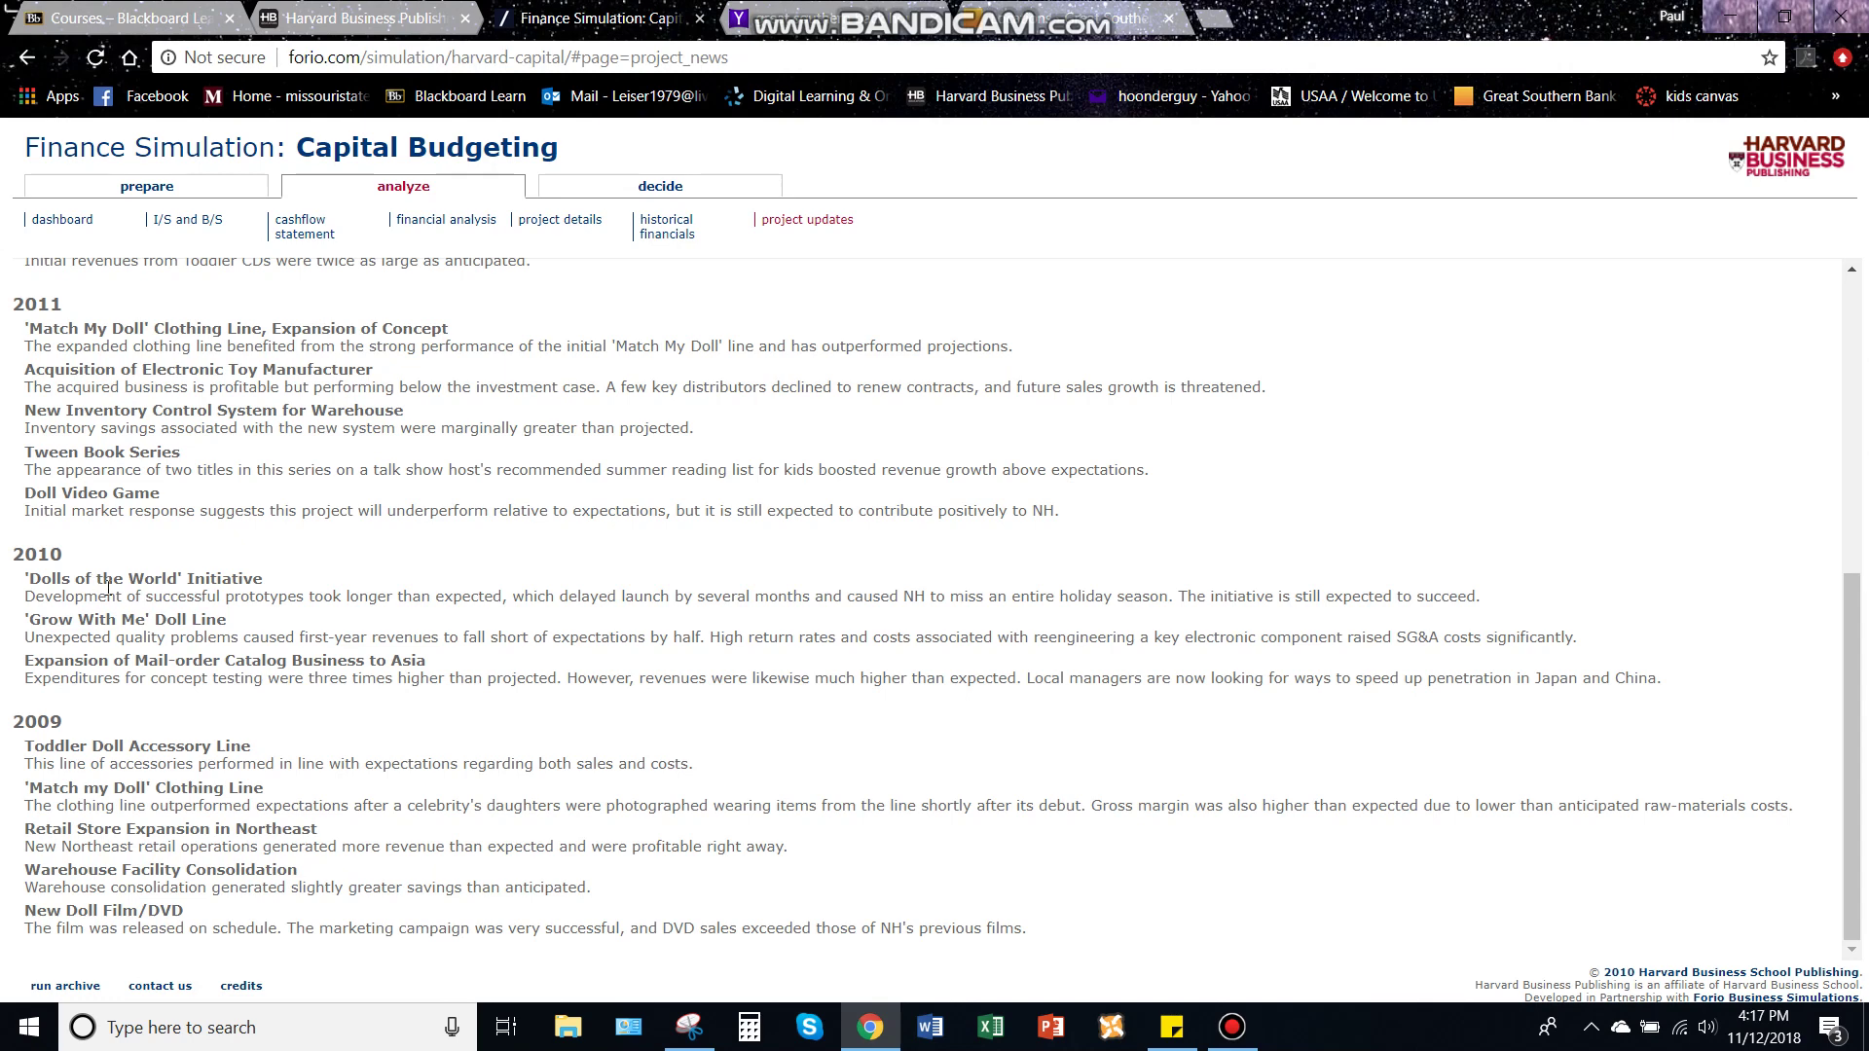
{"action": "scroll", "coordinate": [108, 589], "scroll_direction": "up", "scroll_amount": 4}
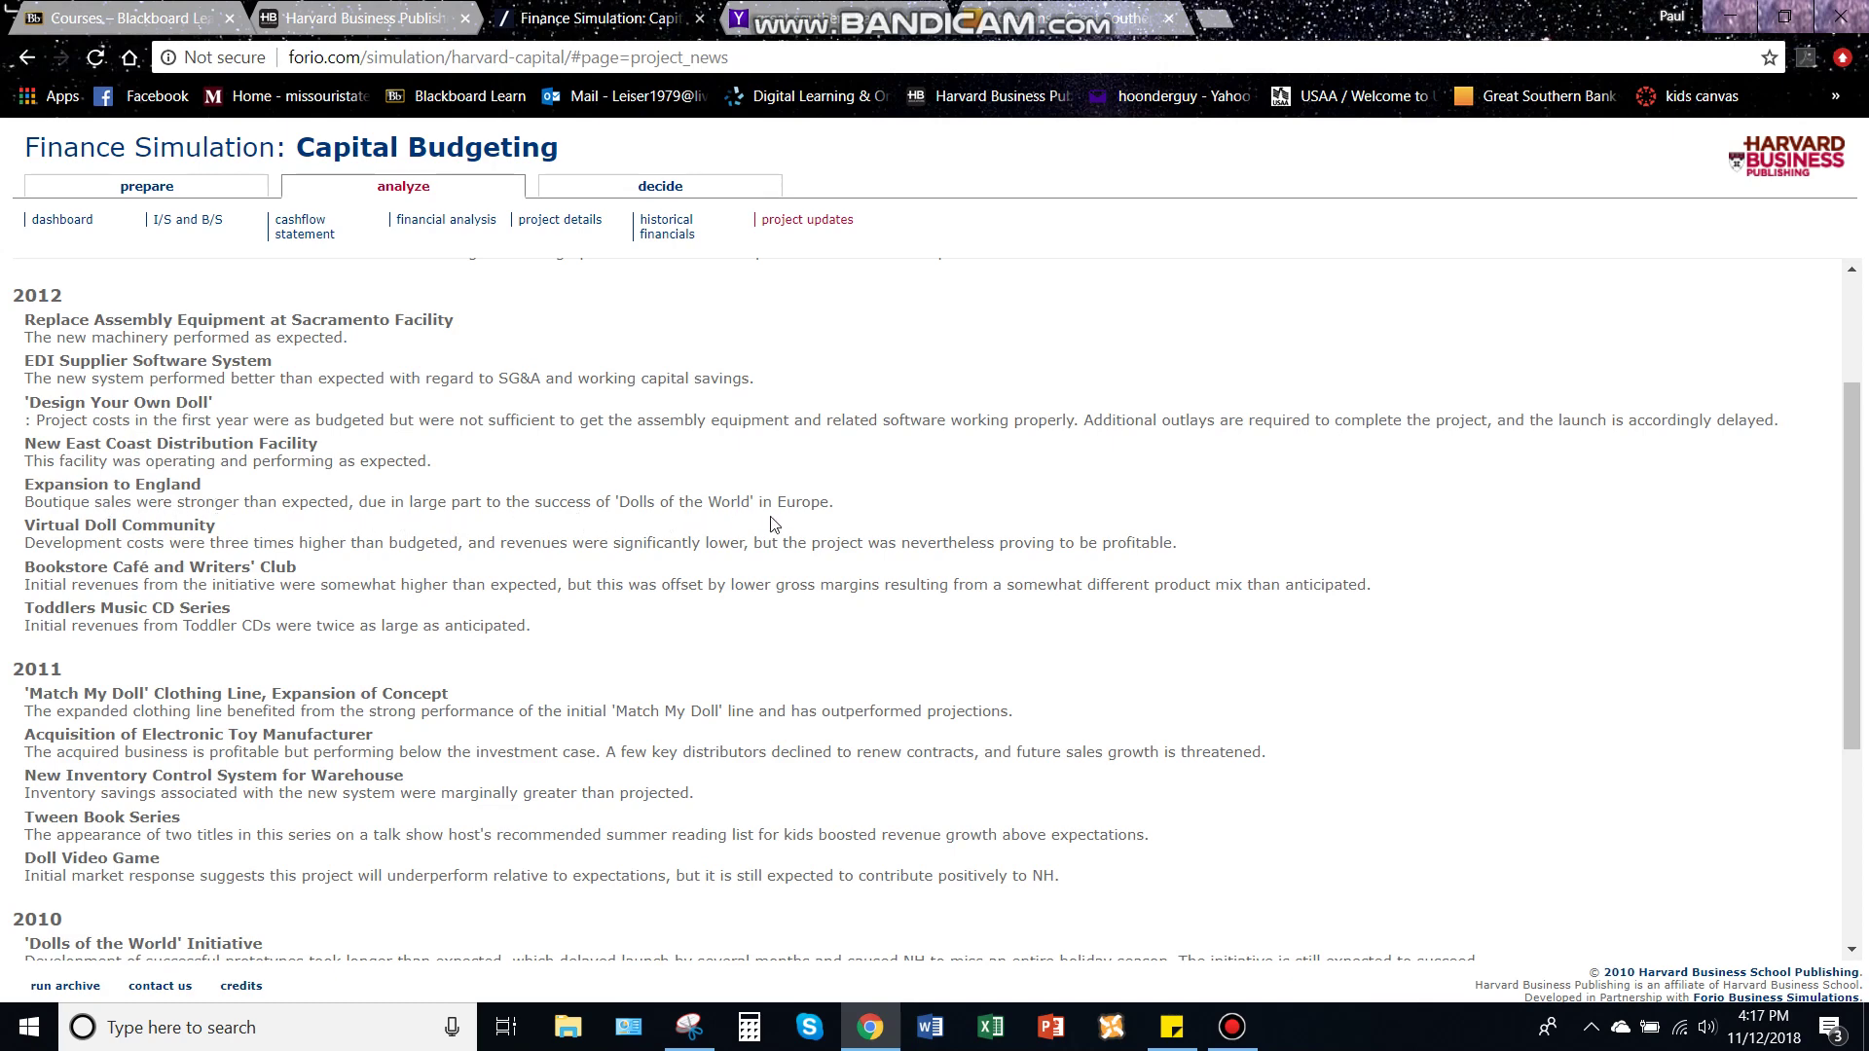
{"action": "scroll", "coordinate": [60, 517], "scroll_direction": "down", "scroll_amount": 4}
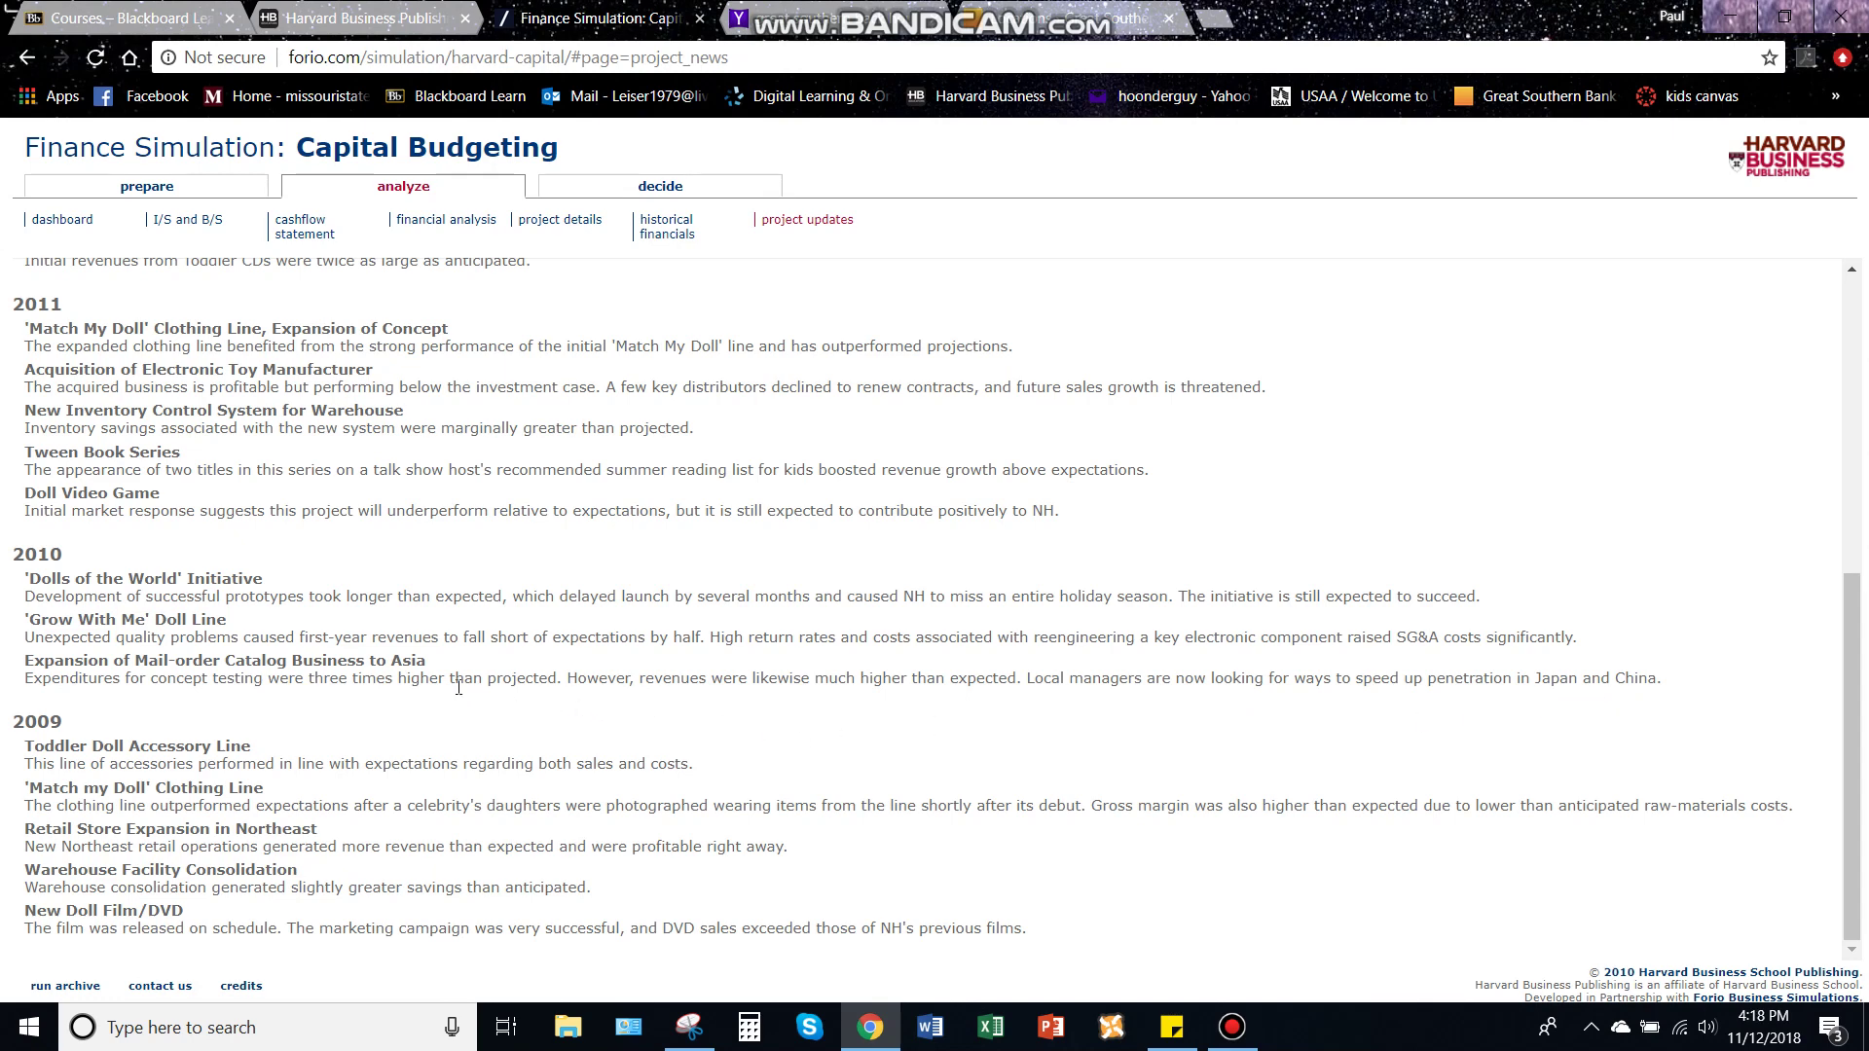
{"action": "scroll", "coordinate": [326, 706], "scroll_direction": "up", "scroll_amount": 3}
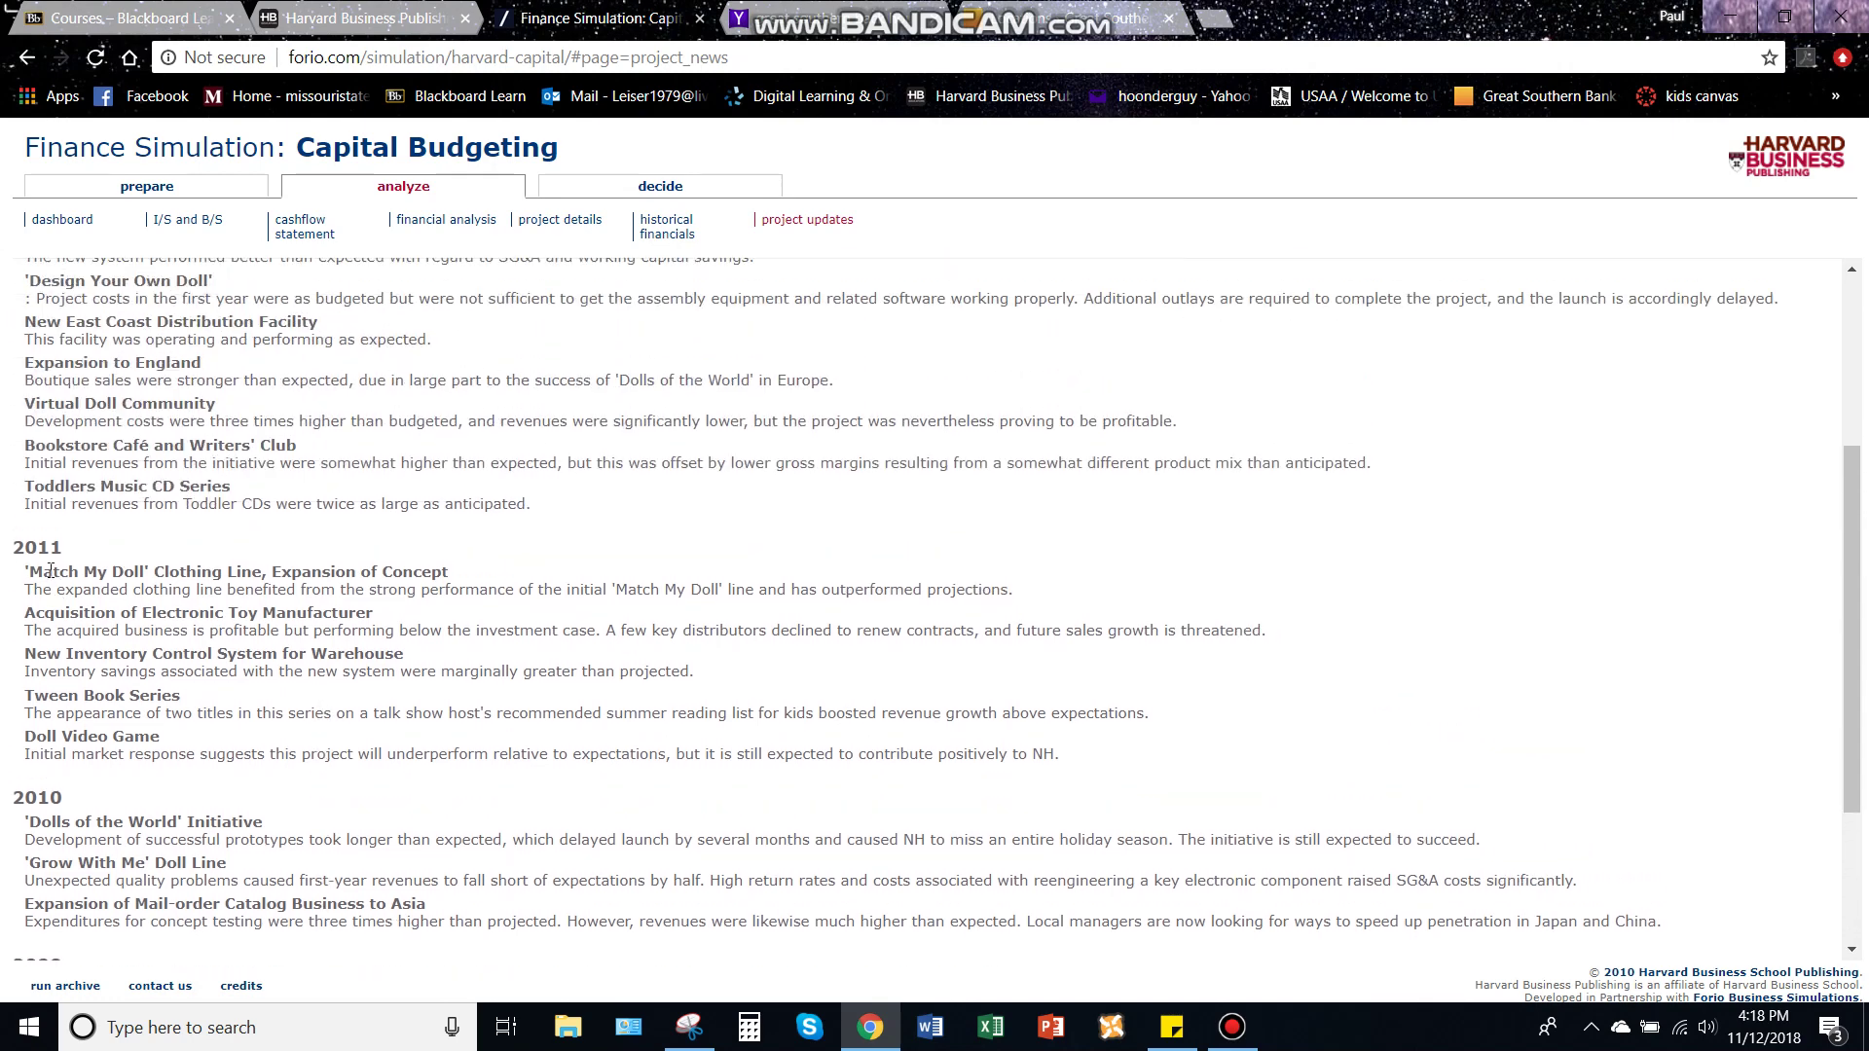
{"action": "left_click", "coordinate": [1231, 1030]}
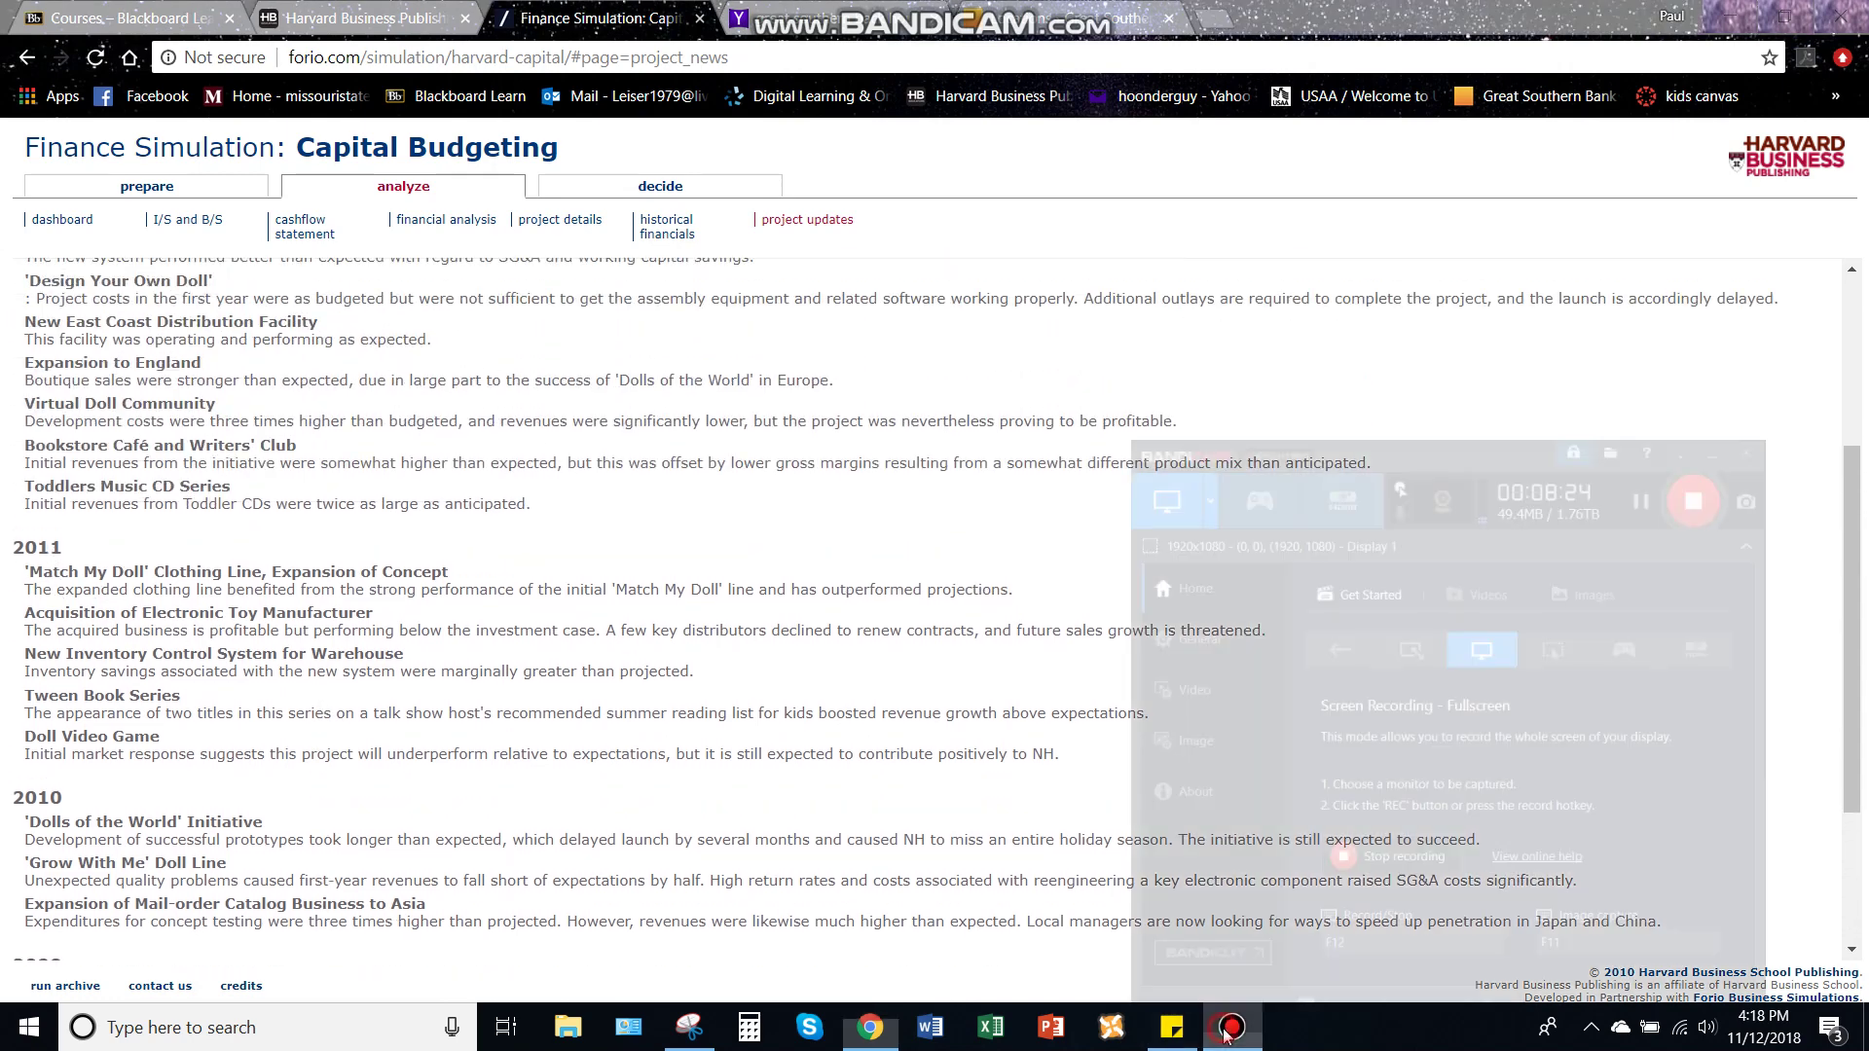
{"action": "left_click", "coordinate": [1230, 1030]}
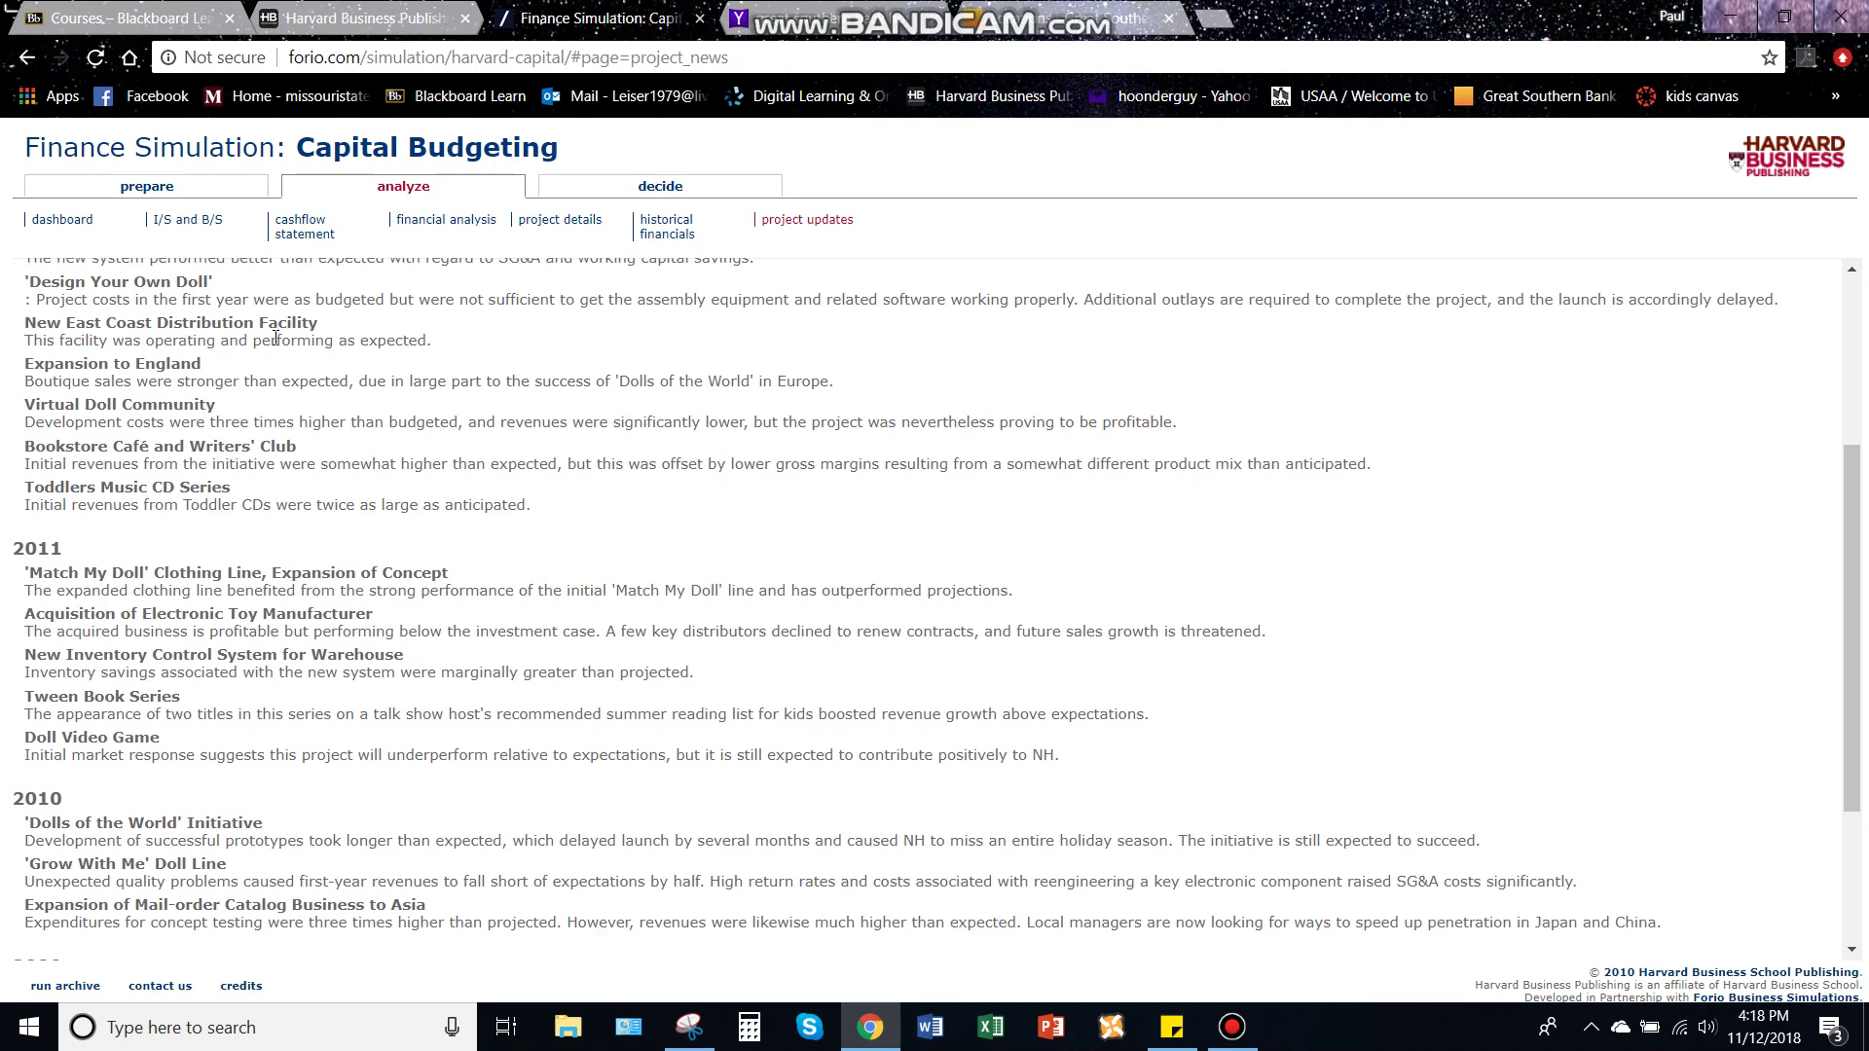
{"action": "scroll", "coordinate": [276, 337], "scroll_direction": "up", "scroll_amount": 1}
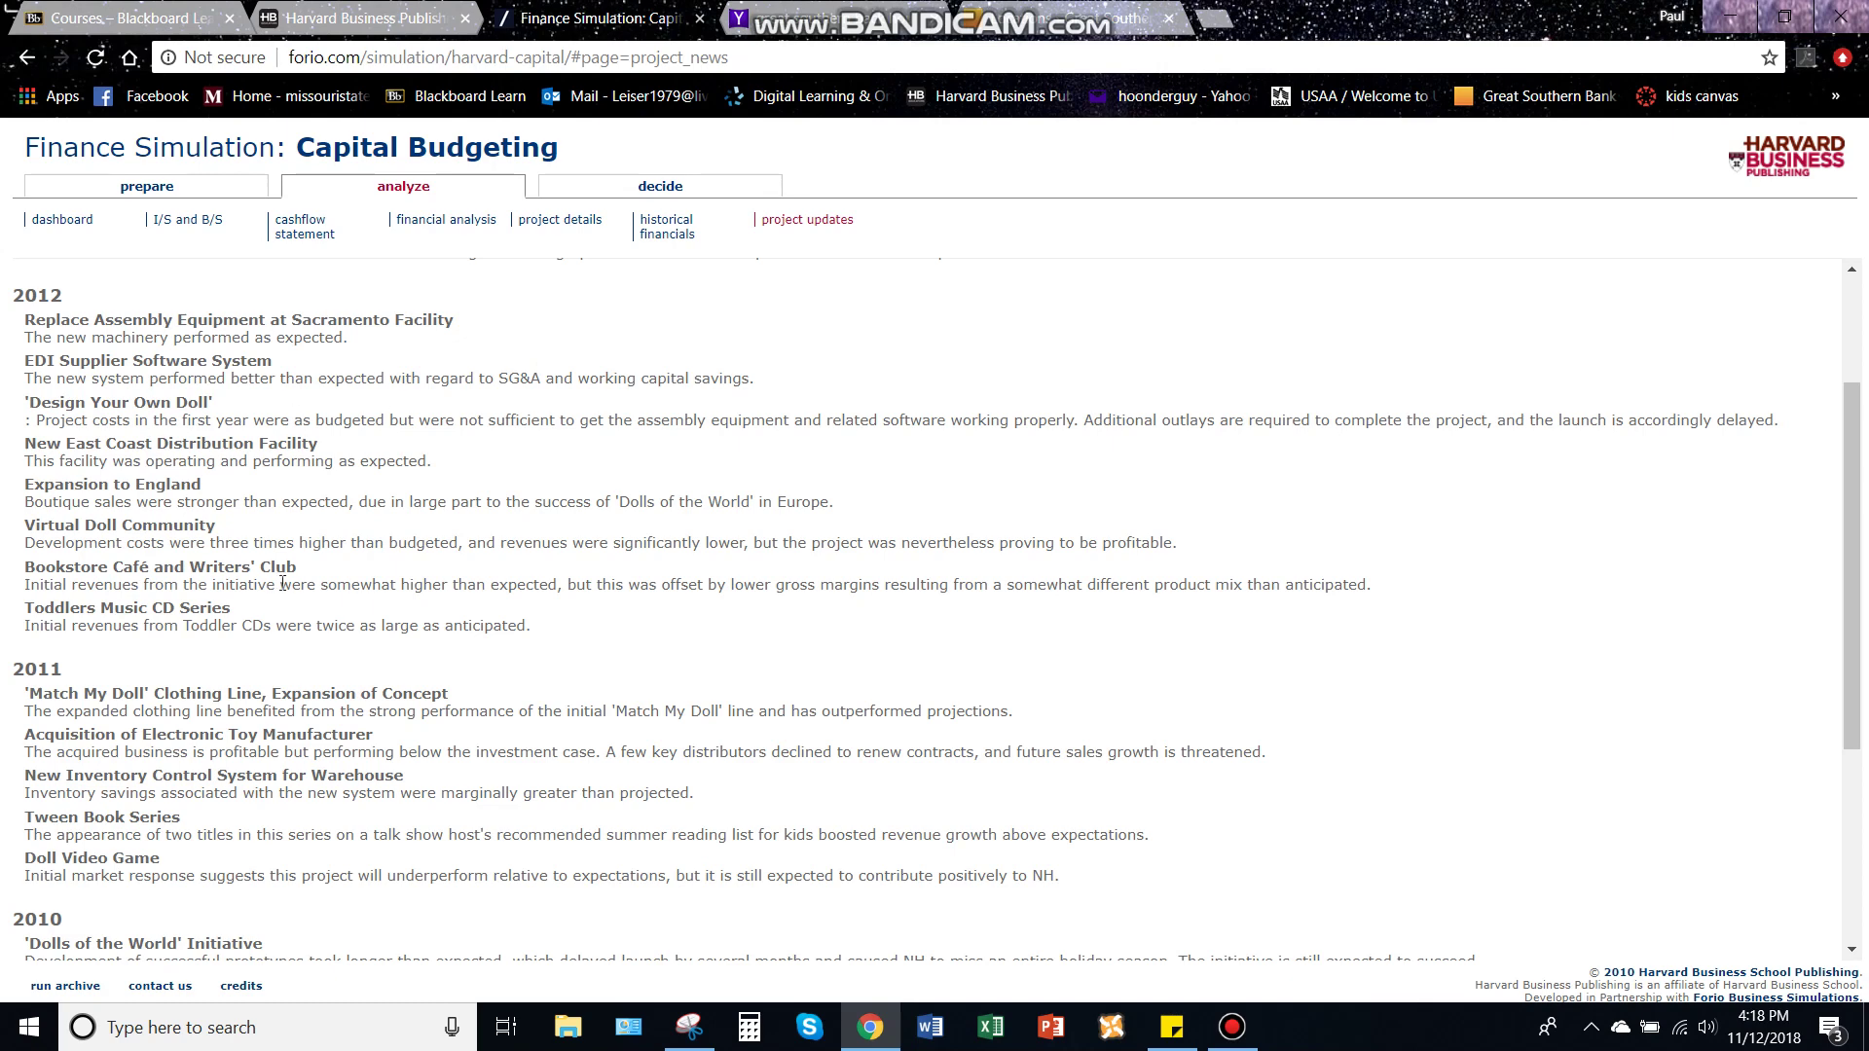
Examine the project updates for 2009 through 2013 again, comparing each project's performance with its original expectations.
{"action": "scroll", "coordinate": [87, 522], "scroll_direction": "down", "scroll_amount": 3}
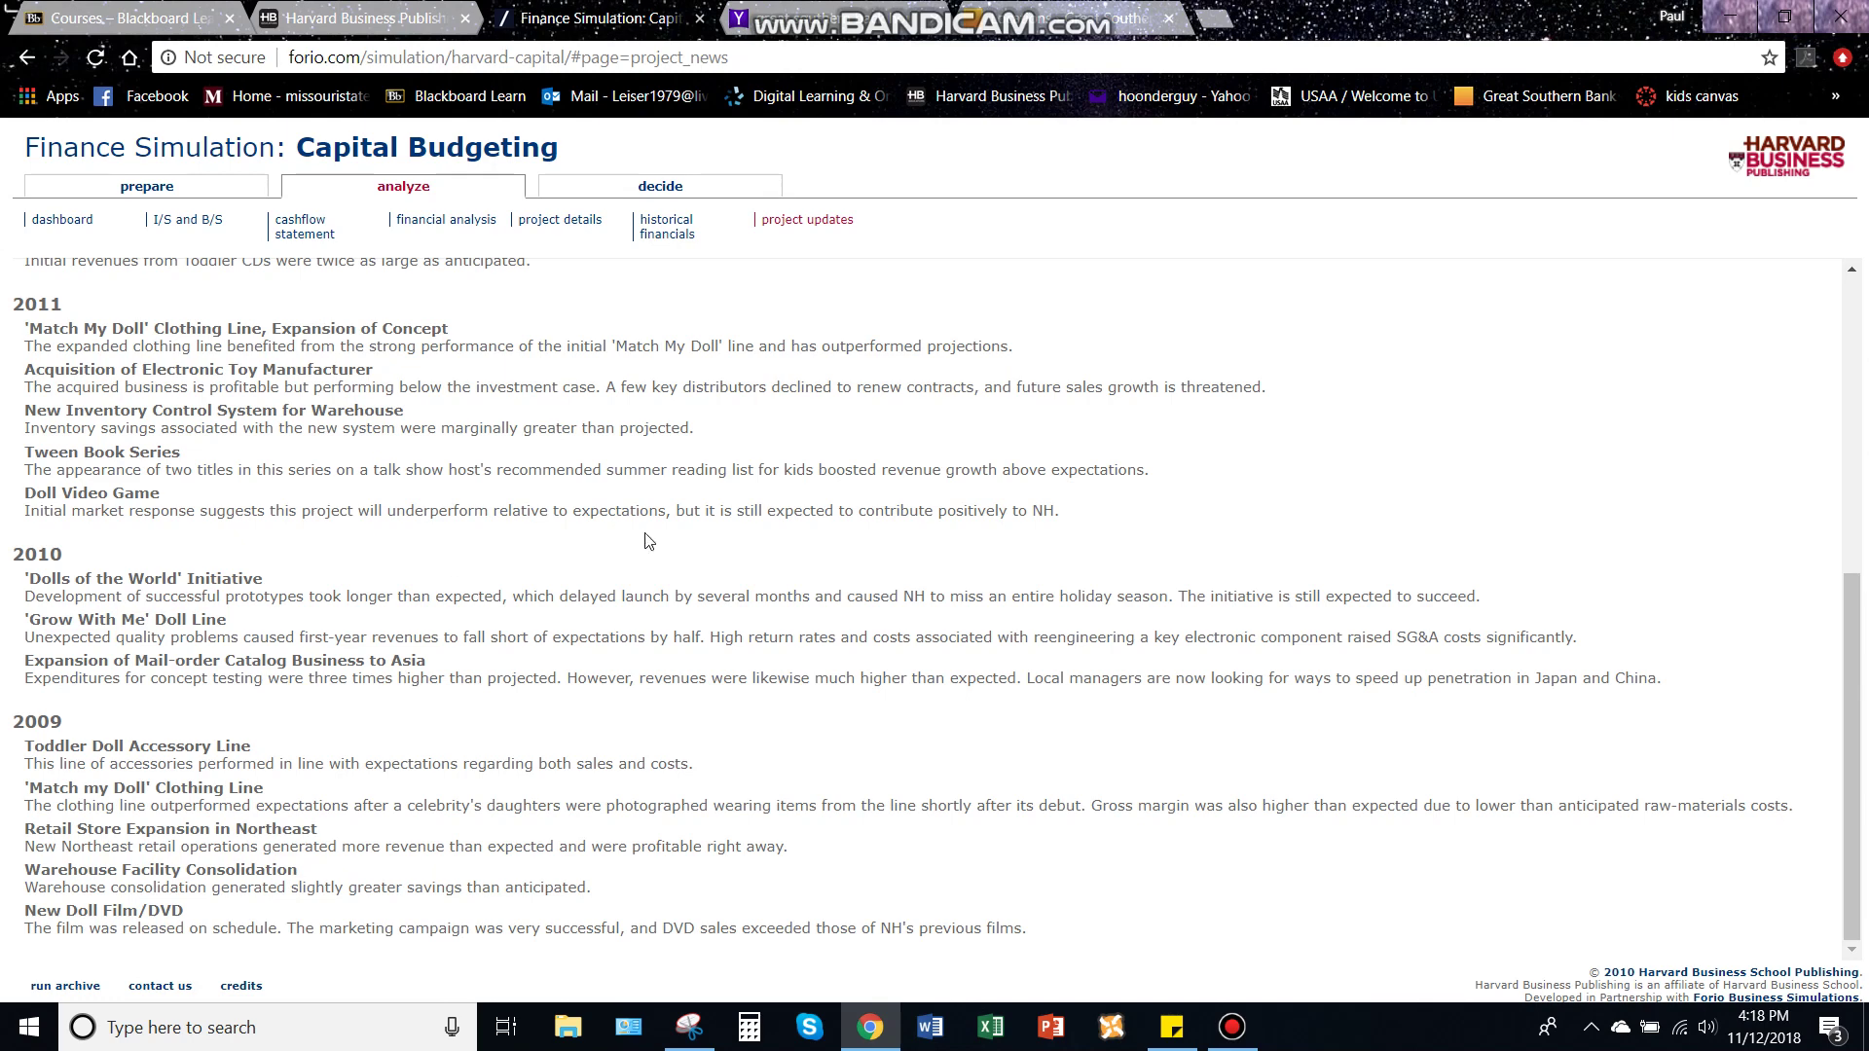
{"action": "scroll", "coordinate": [434, 551], "scroll_direction": "up", "scroll_amount": 5}
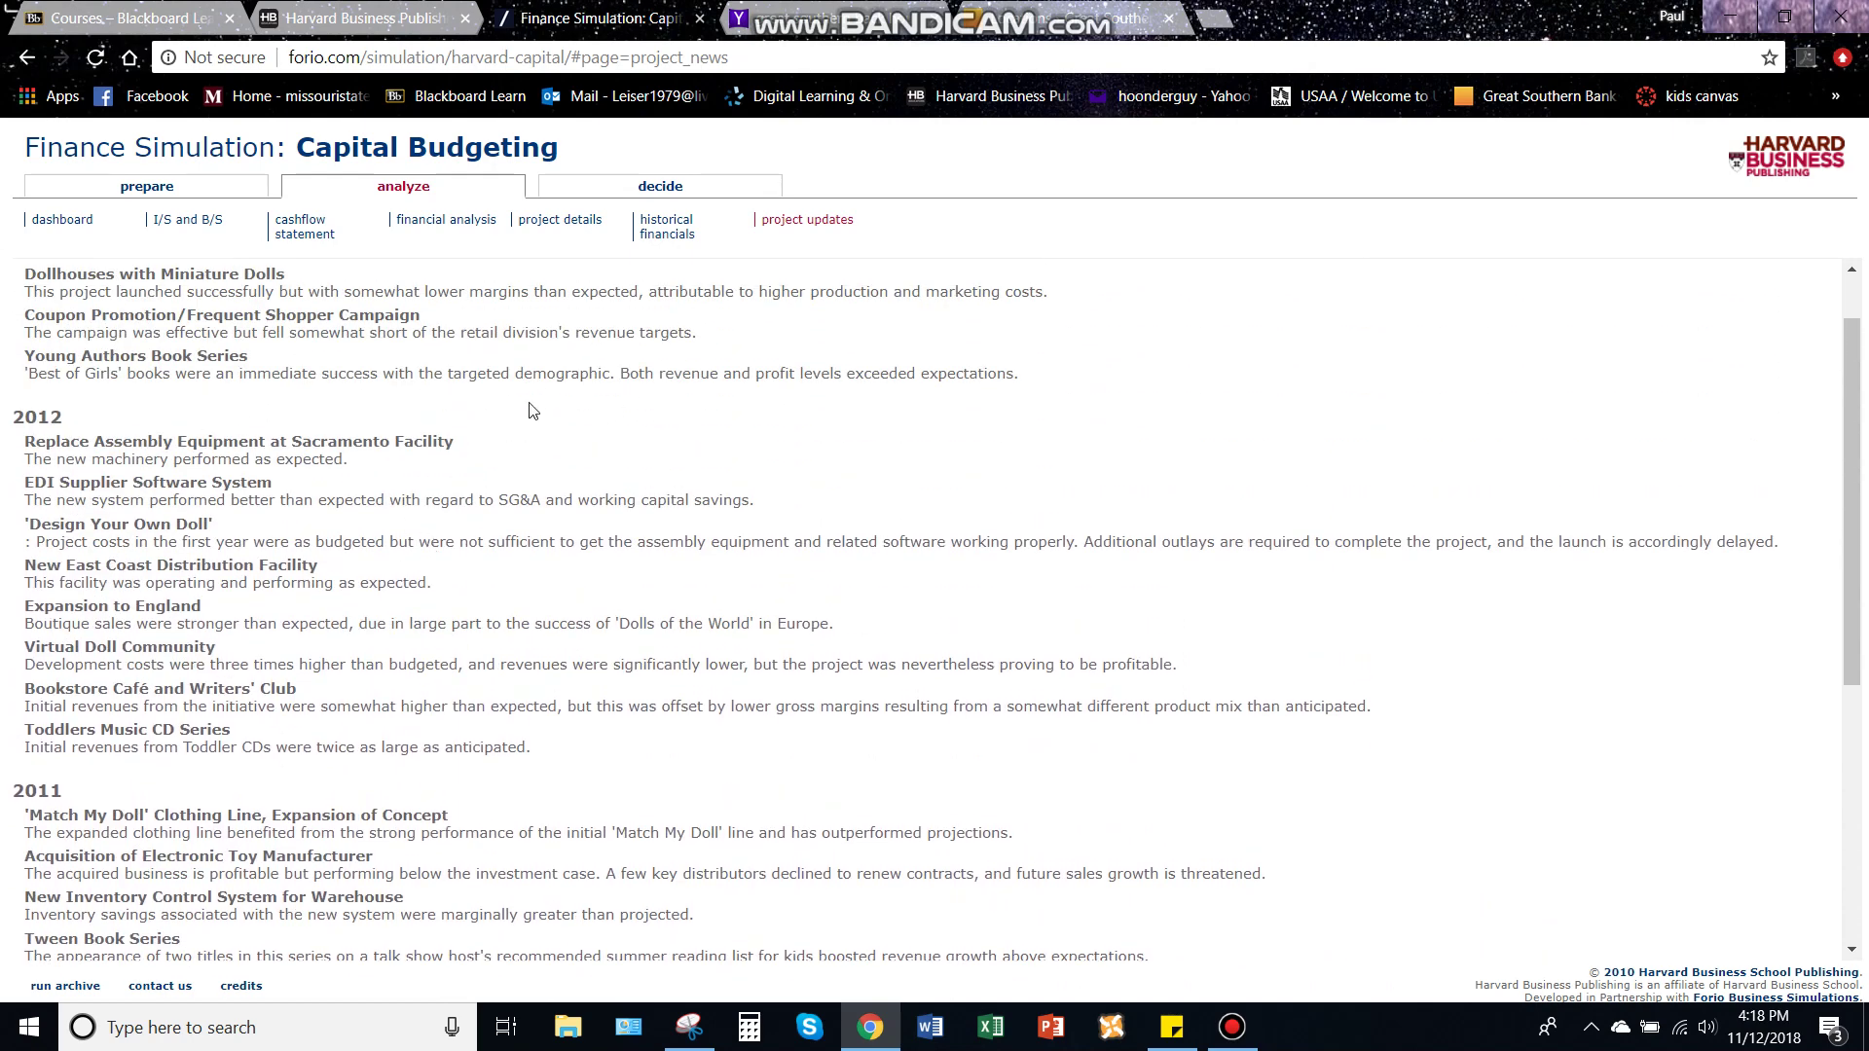
{"action": "scroll", "coordinate": [426, 440], "scroll_direction": "up", "scroll_amount": 1}
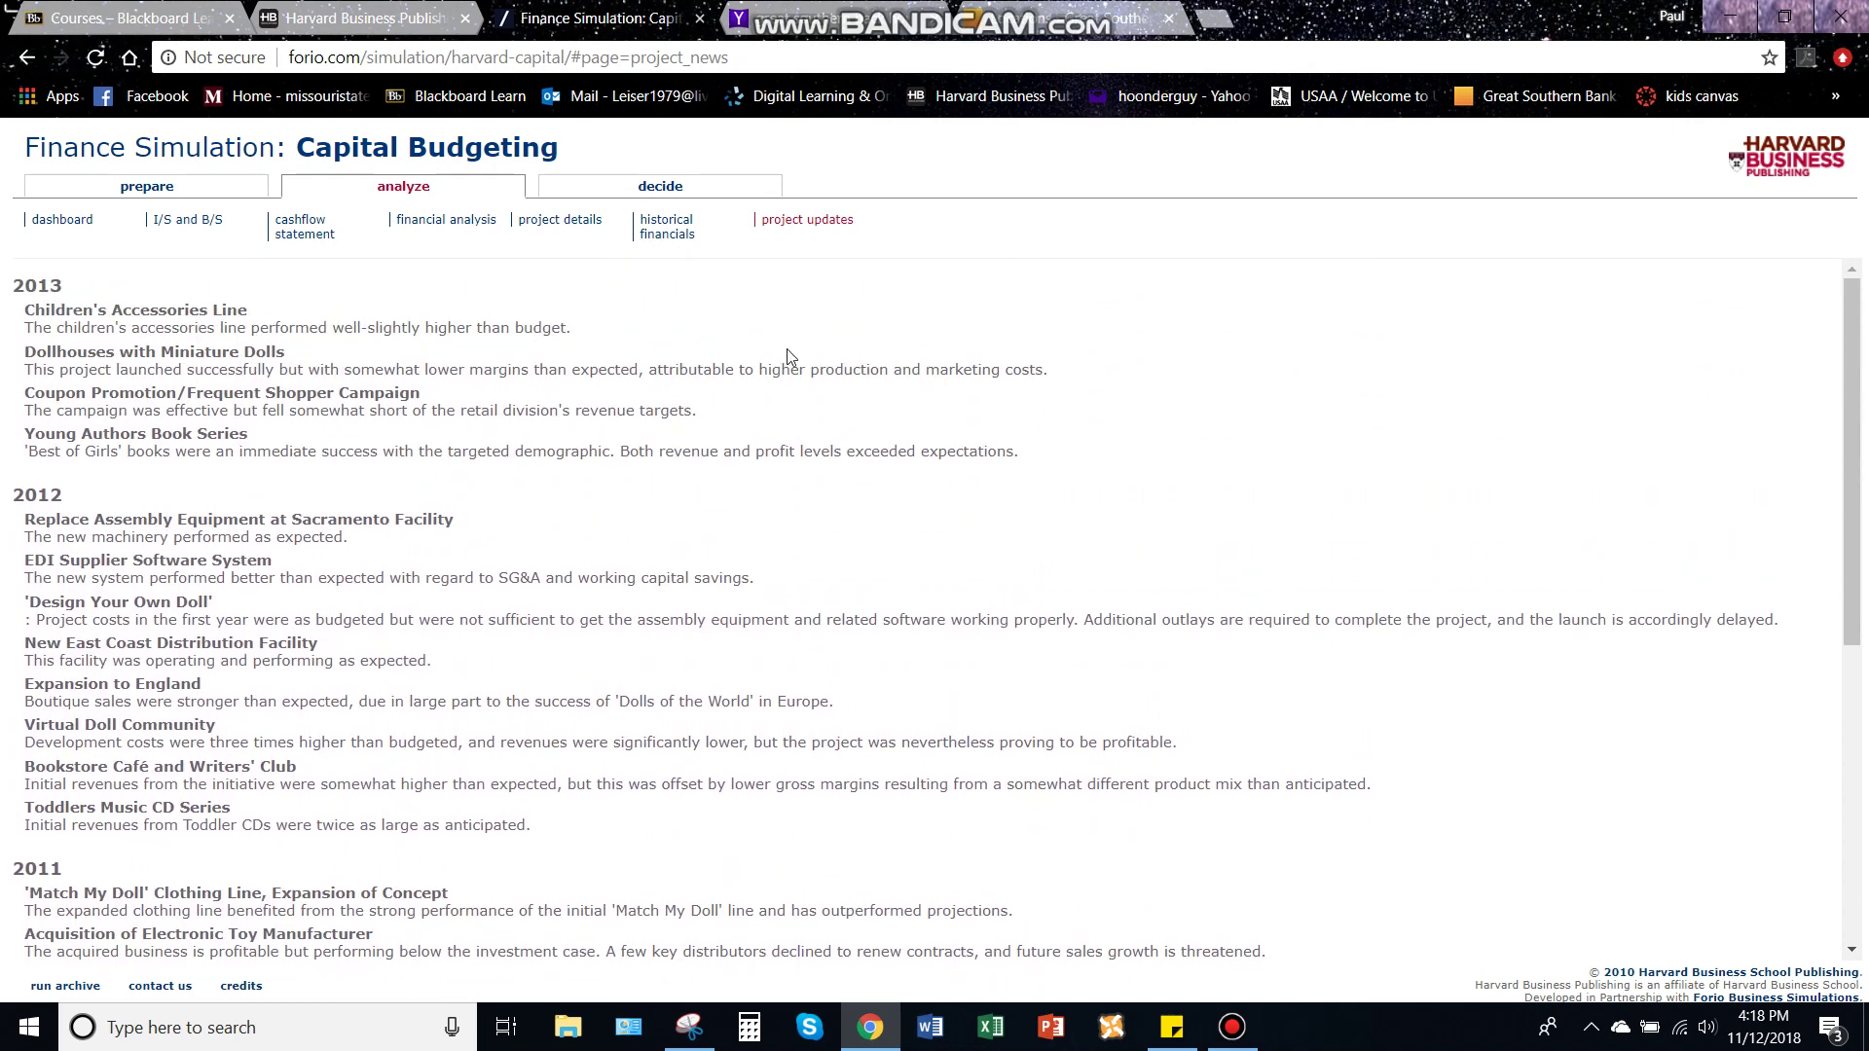
{"action": "scroll", "coordinate": [928, 434], "scroll_direction": "down", "scroll_amount": 5}
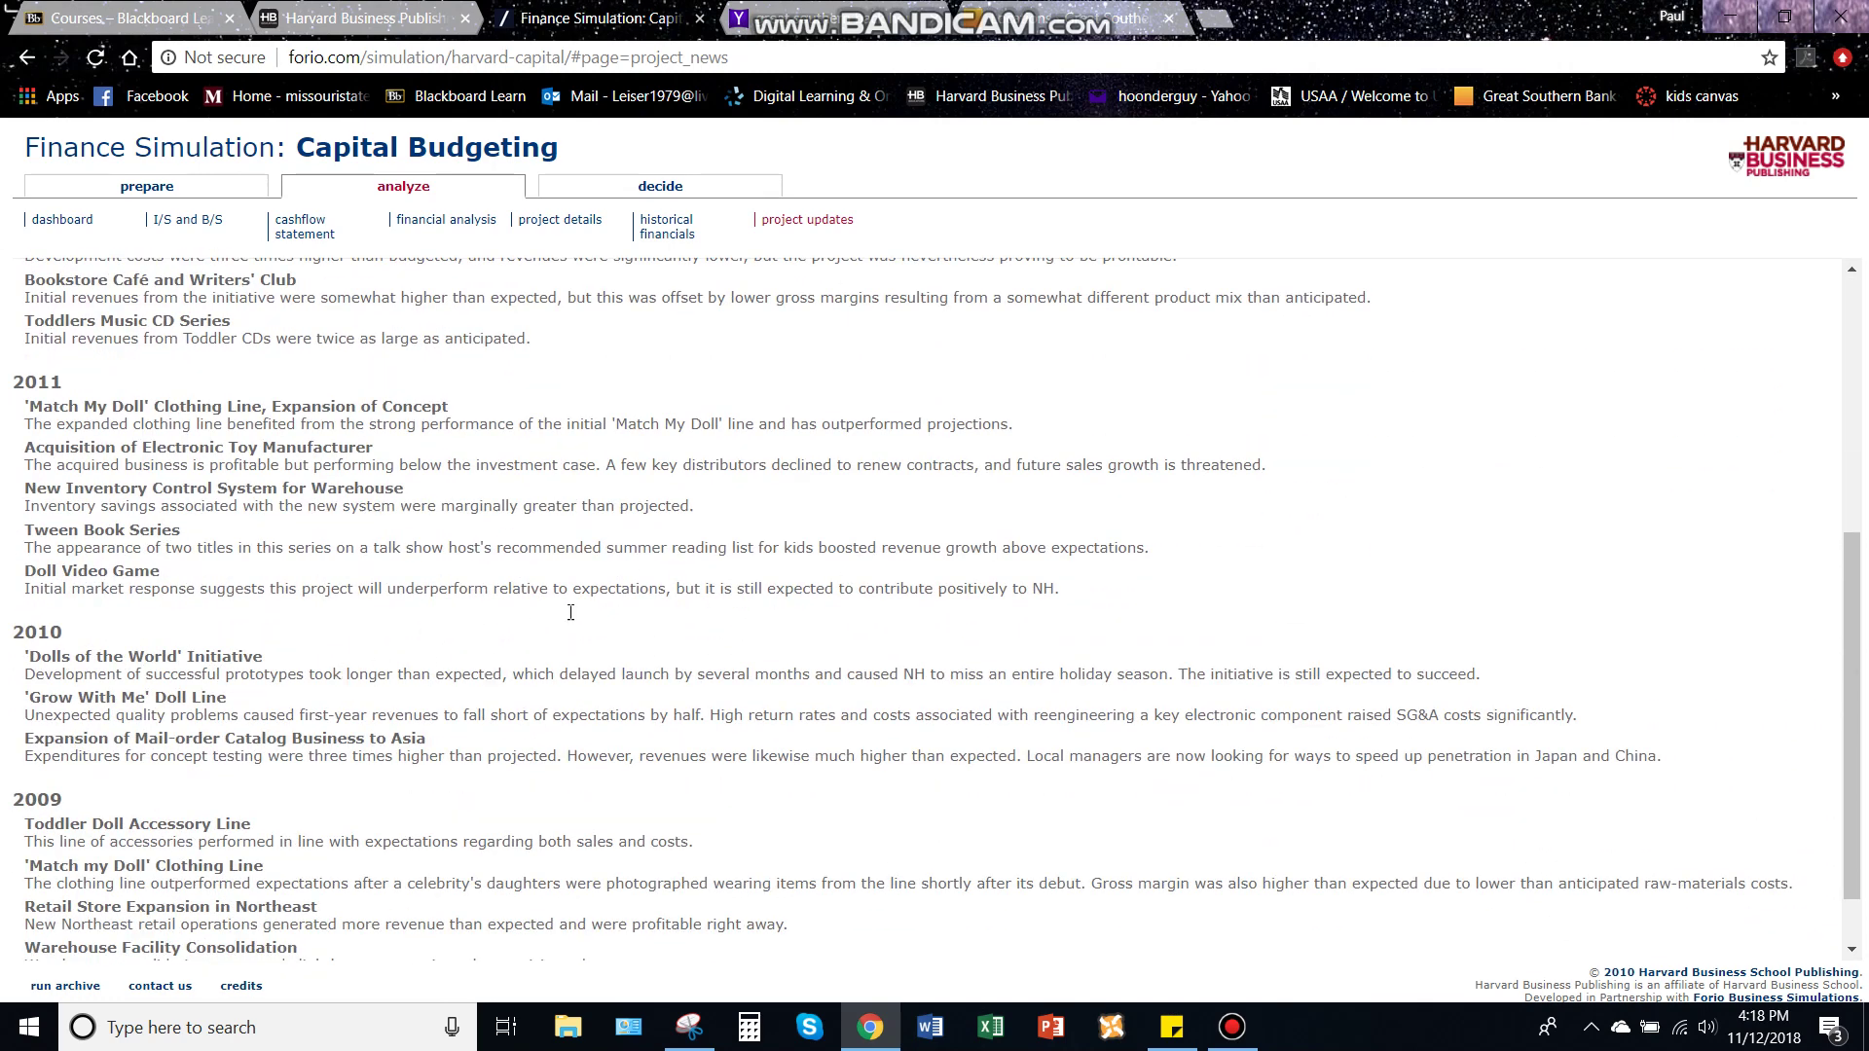
{"action": "scroll", "coordinate": [723, 646], "scroll_direction": "down", "scroll_amount": 1}
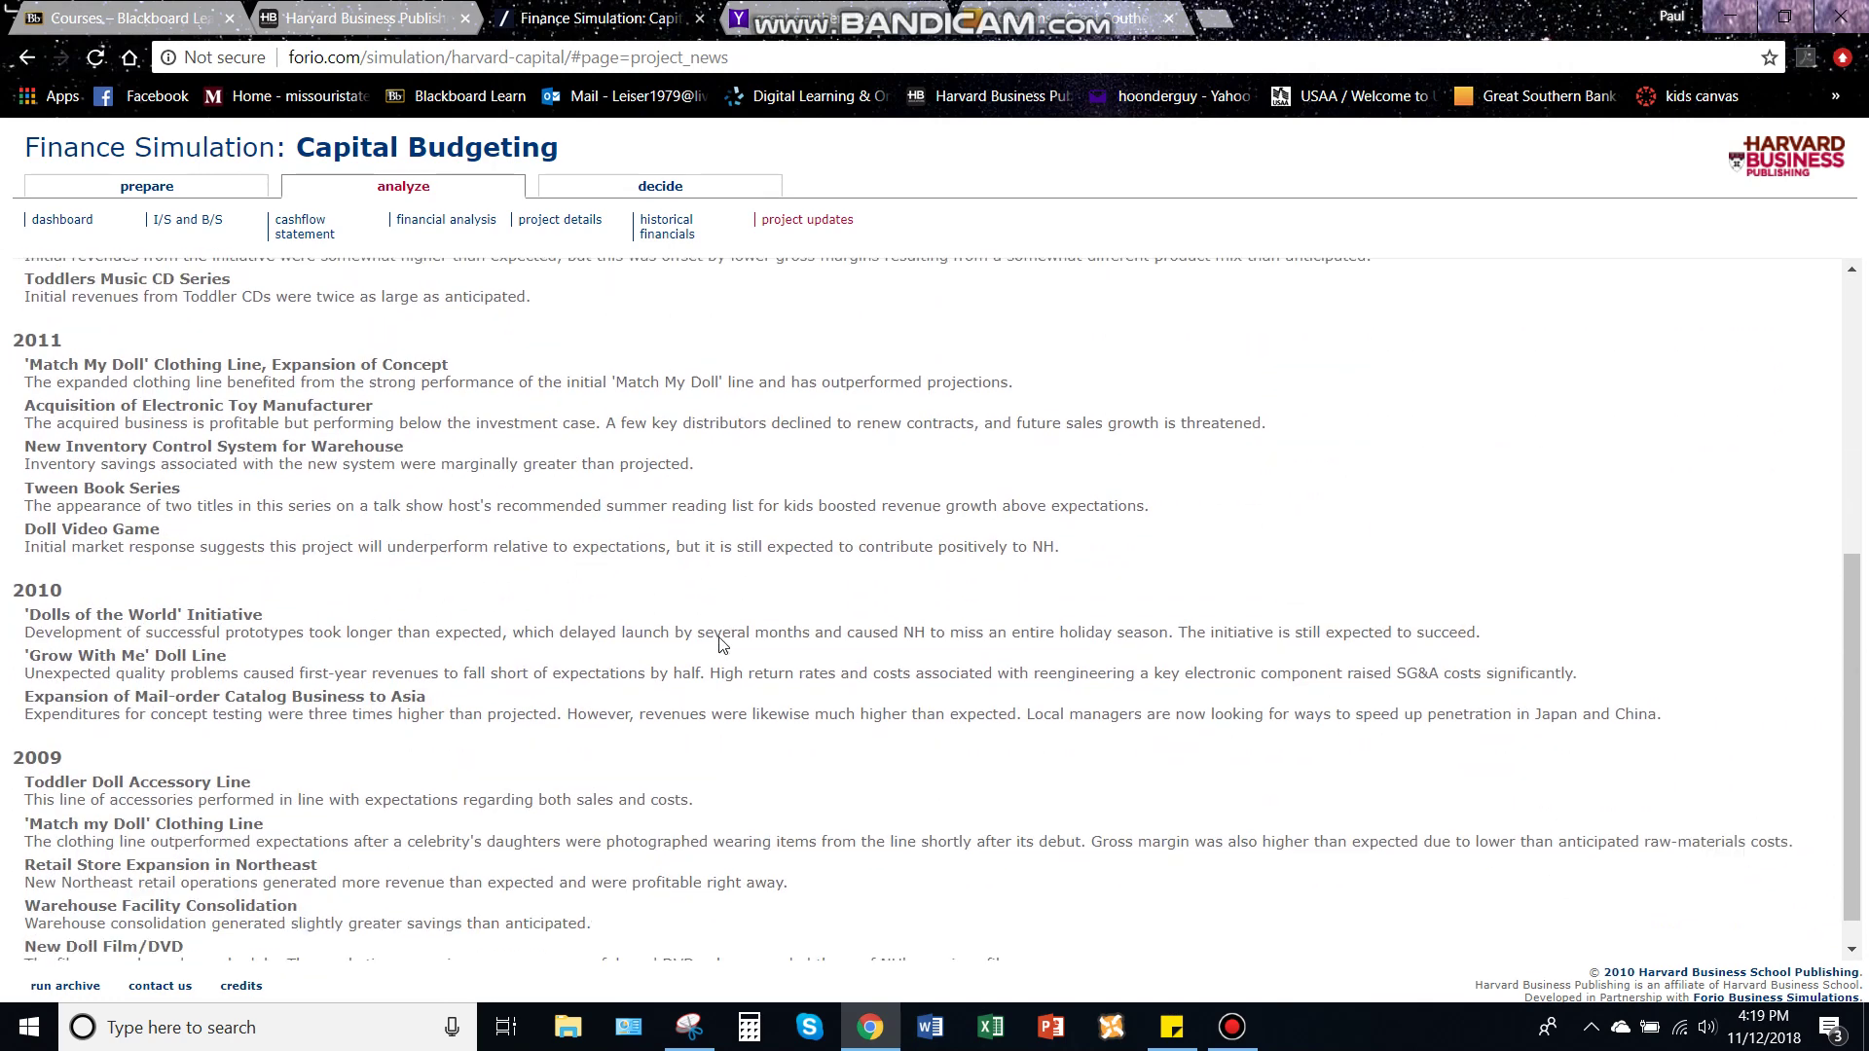
{"action": "left_click", "coordinate": [1237, 1030]}
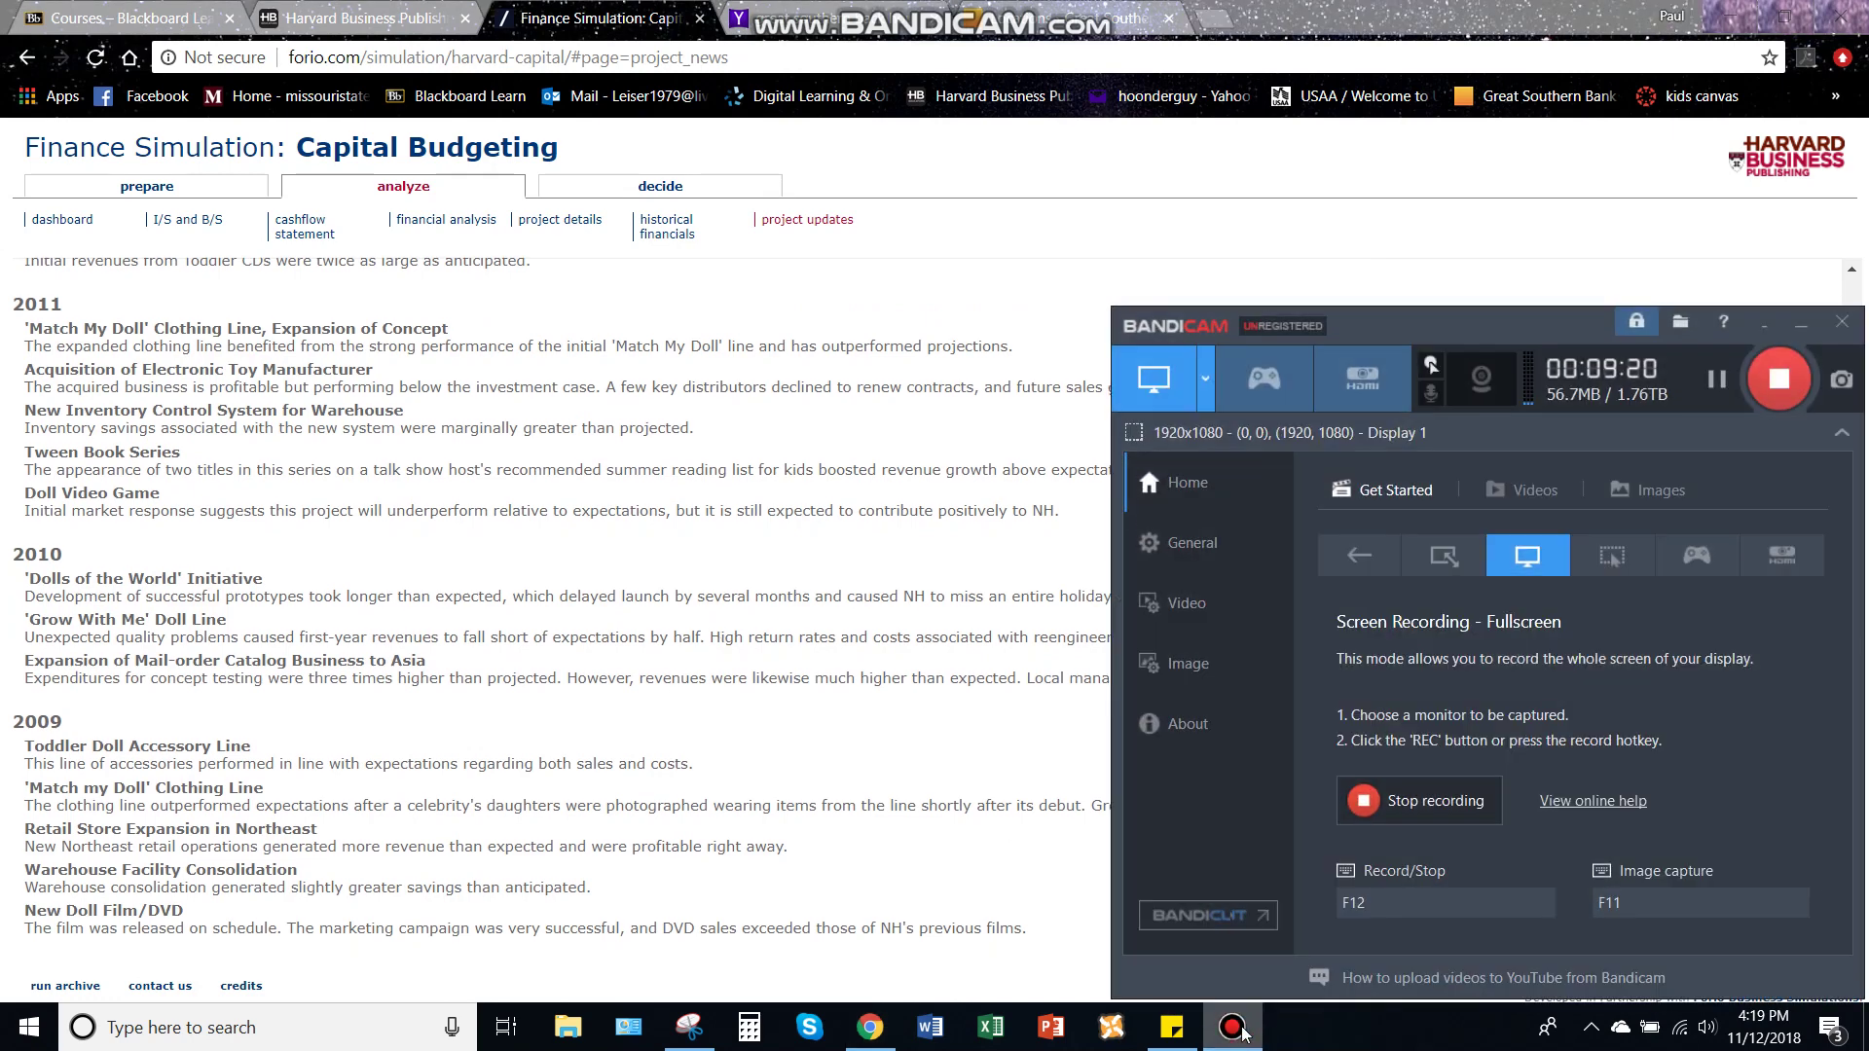
{"action": "left_click", "coordinate": [1237, 1030]}
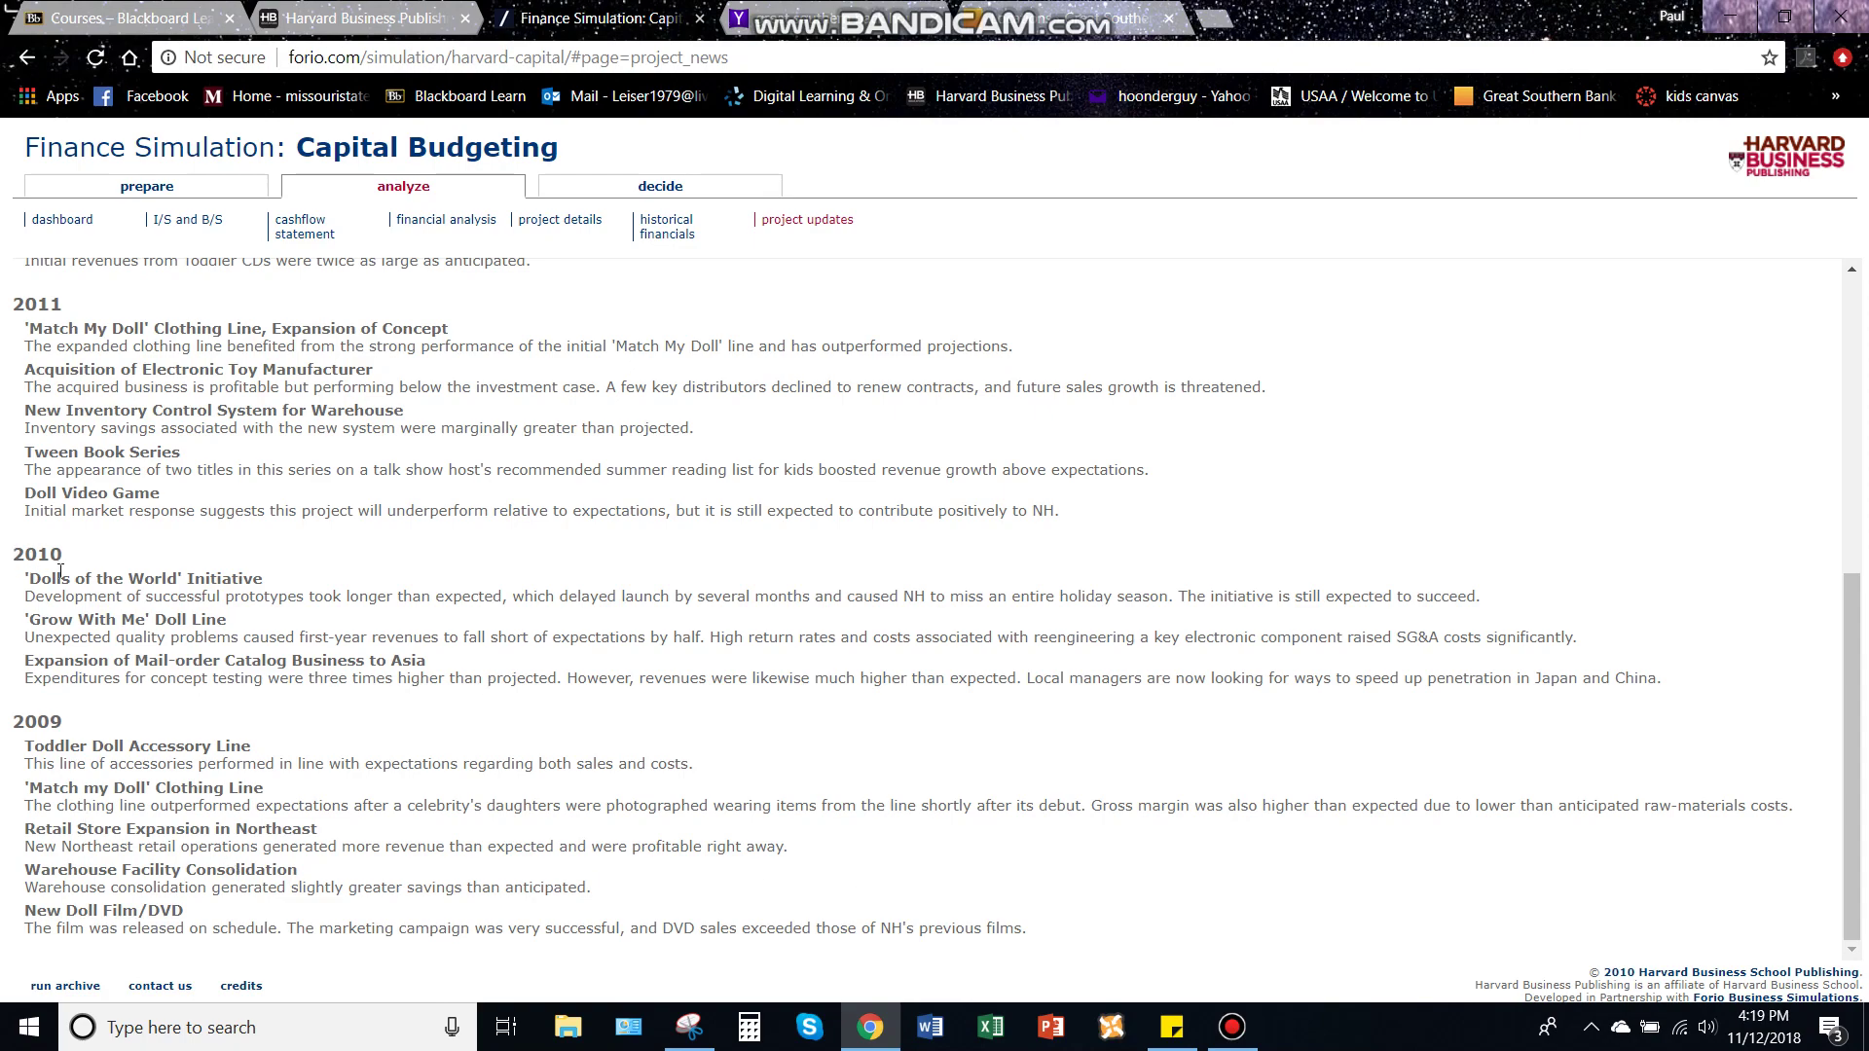
Return to the dashboard to view the company's financial snapshot and divisional reports.
{"action": "scroll", "coordinate": [65, 385], "scroll_direction": "up", "scroll_amount": 5}
{"action": "left_click", "coordinate": [75, 228]}
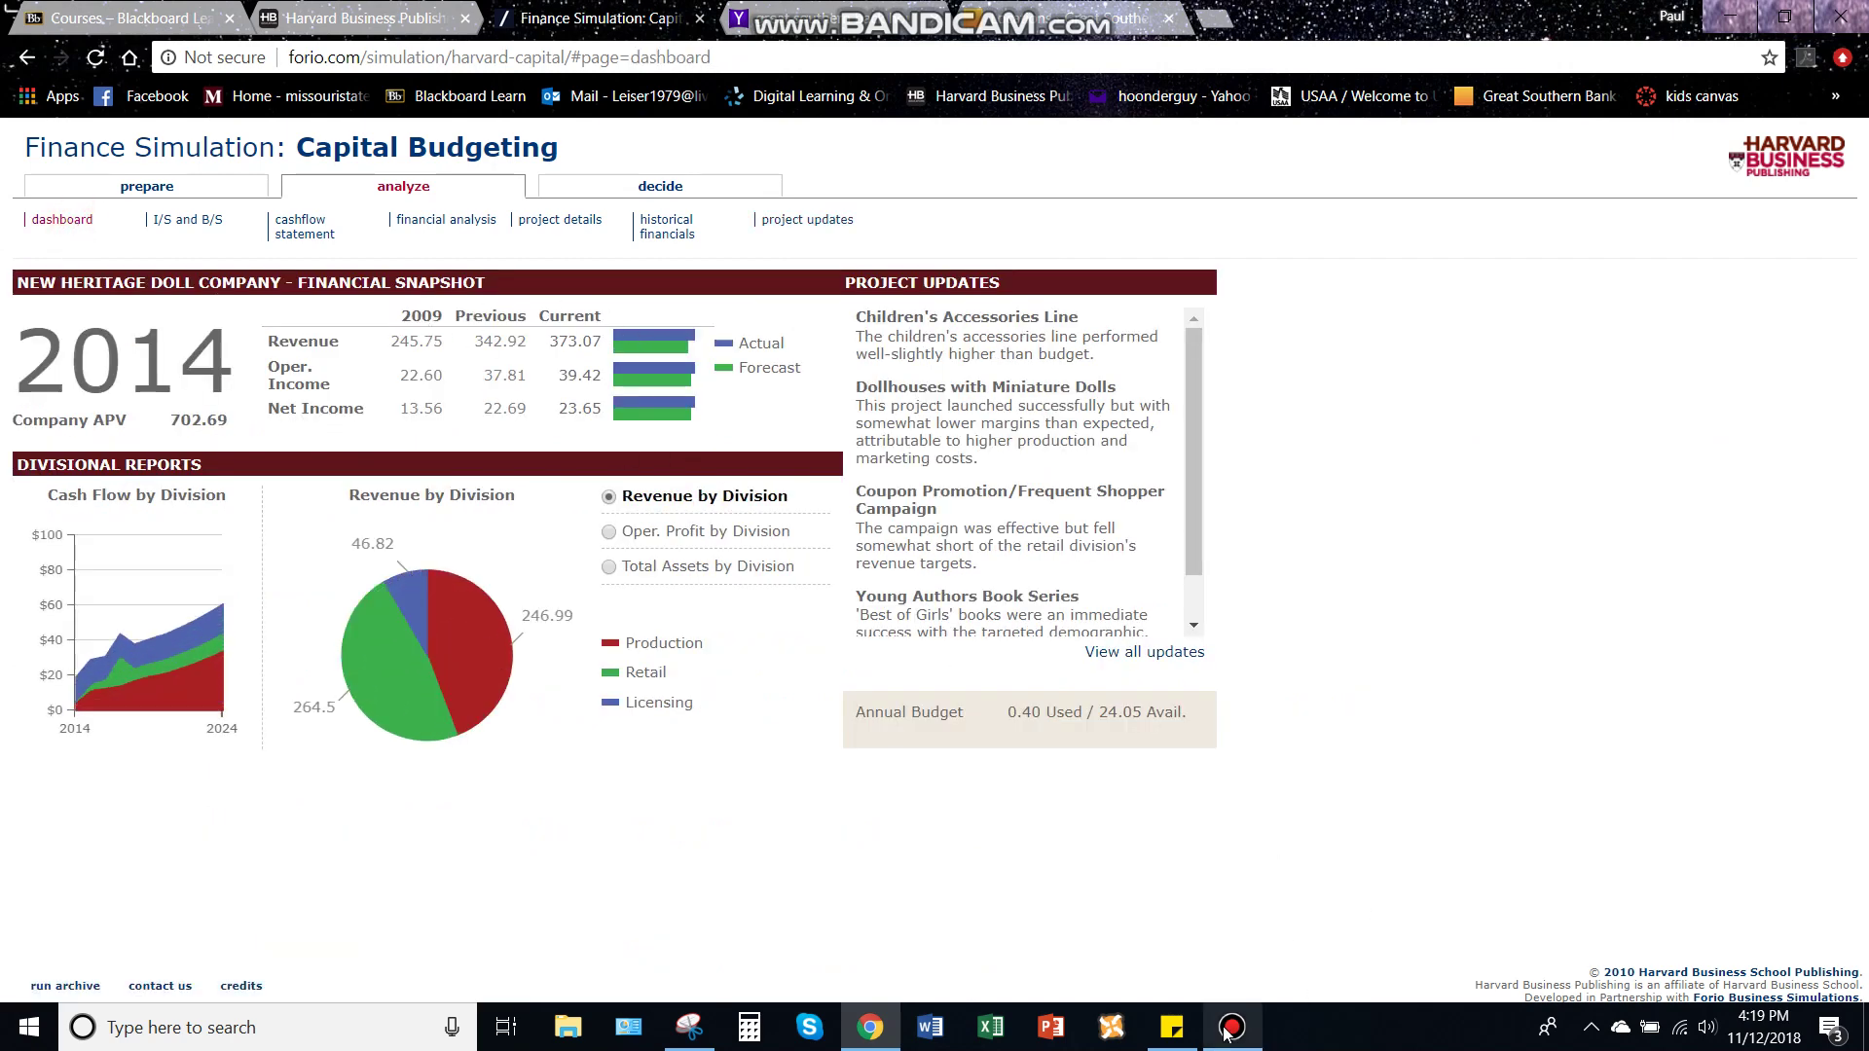
{"action": "left_click", "coordinate": [1234, 910]}
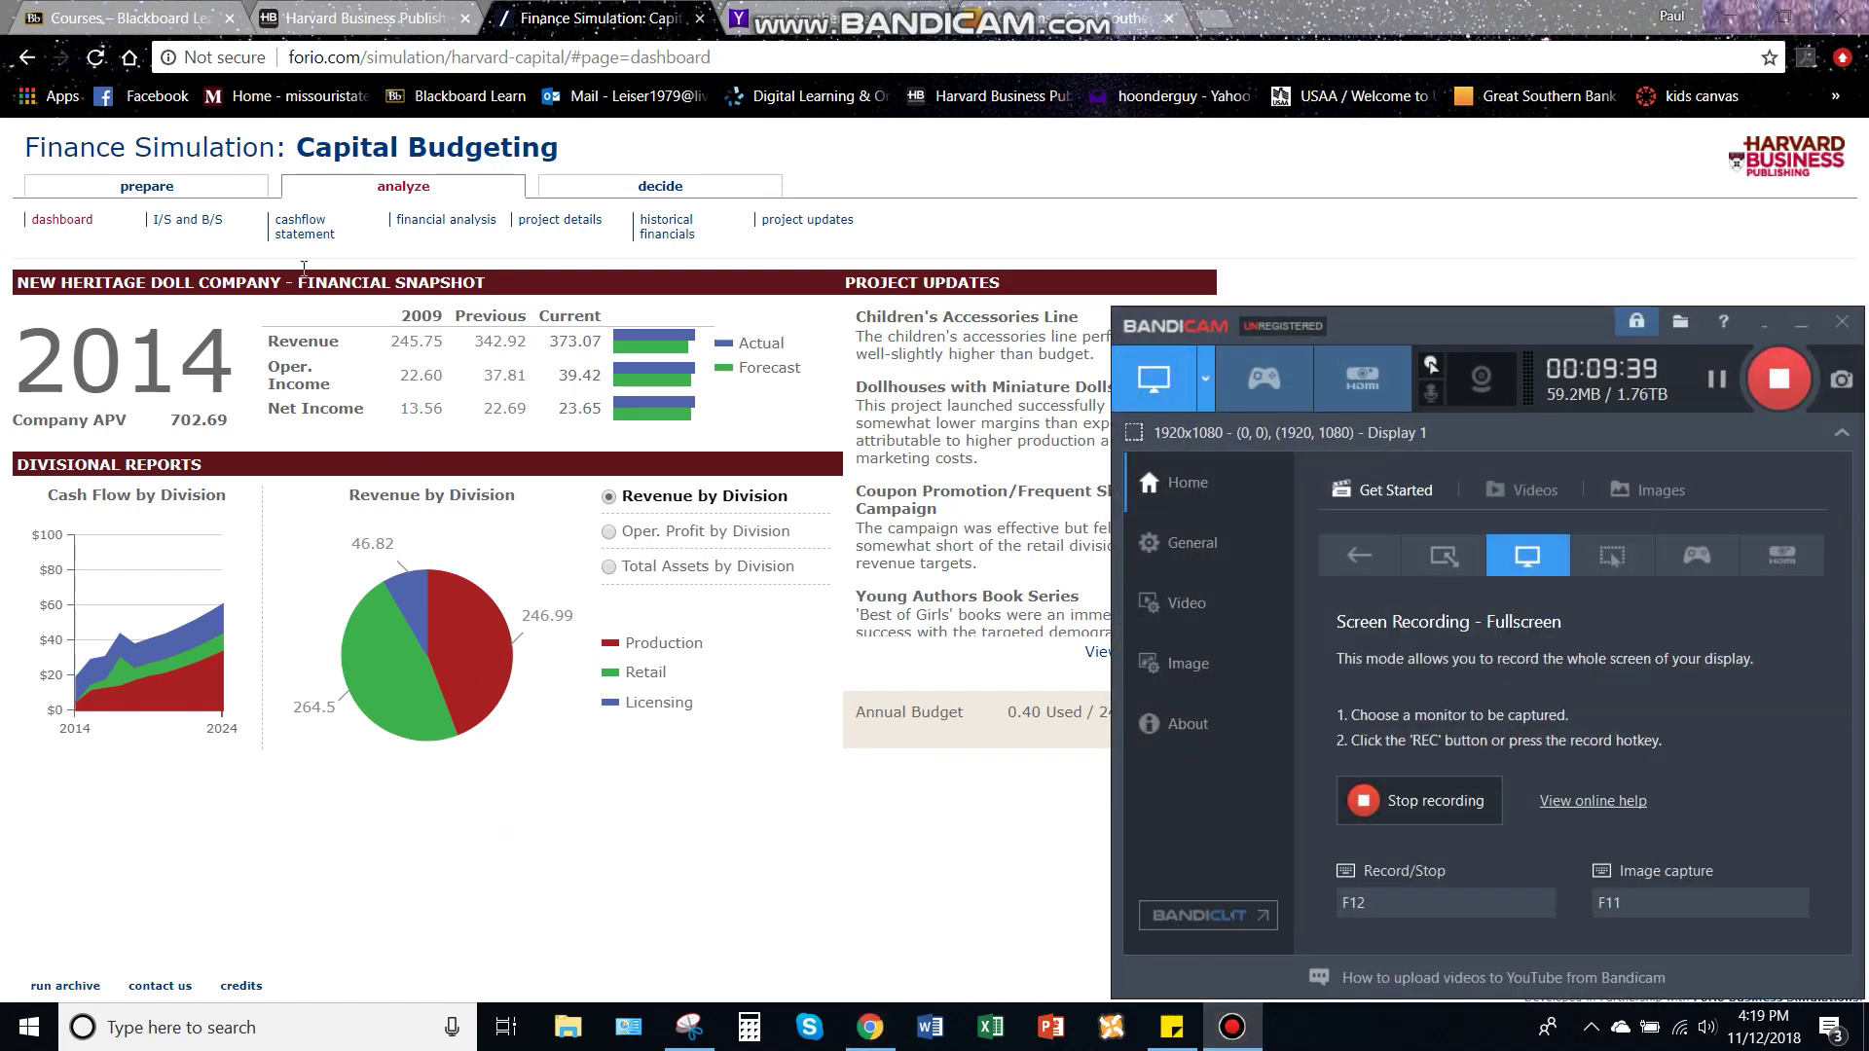
{"action": "left_click", "coordinate": [895, 843]}
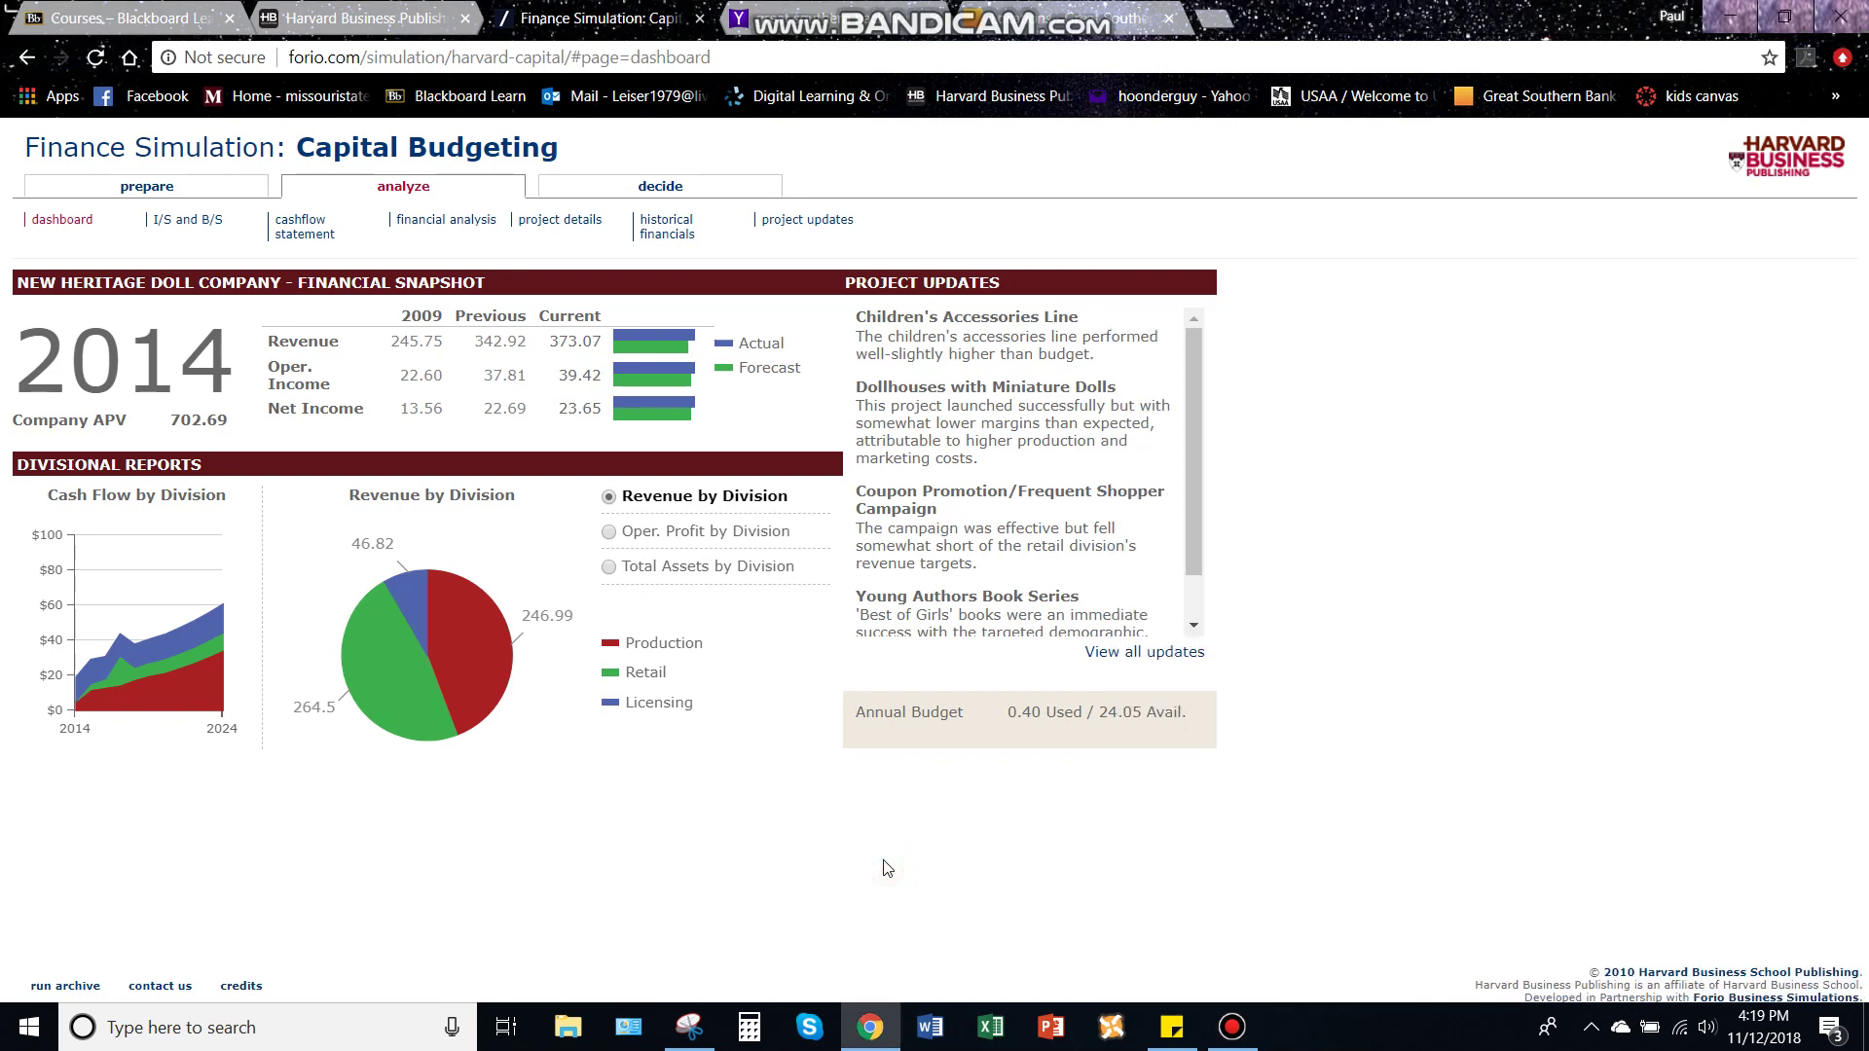
{"action": "left_click", "coordinate": [1229, 1030]}
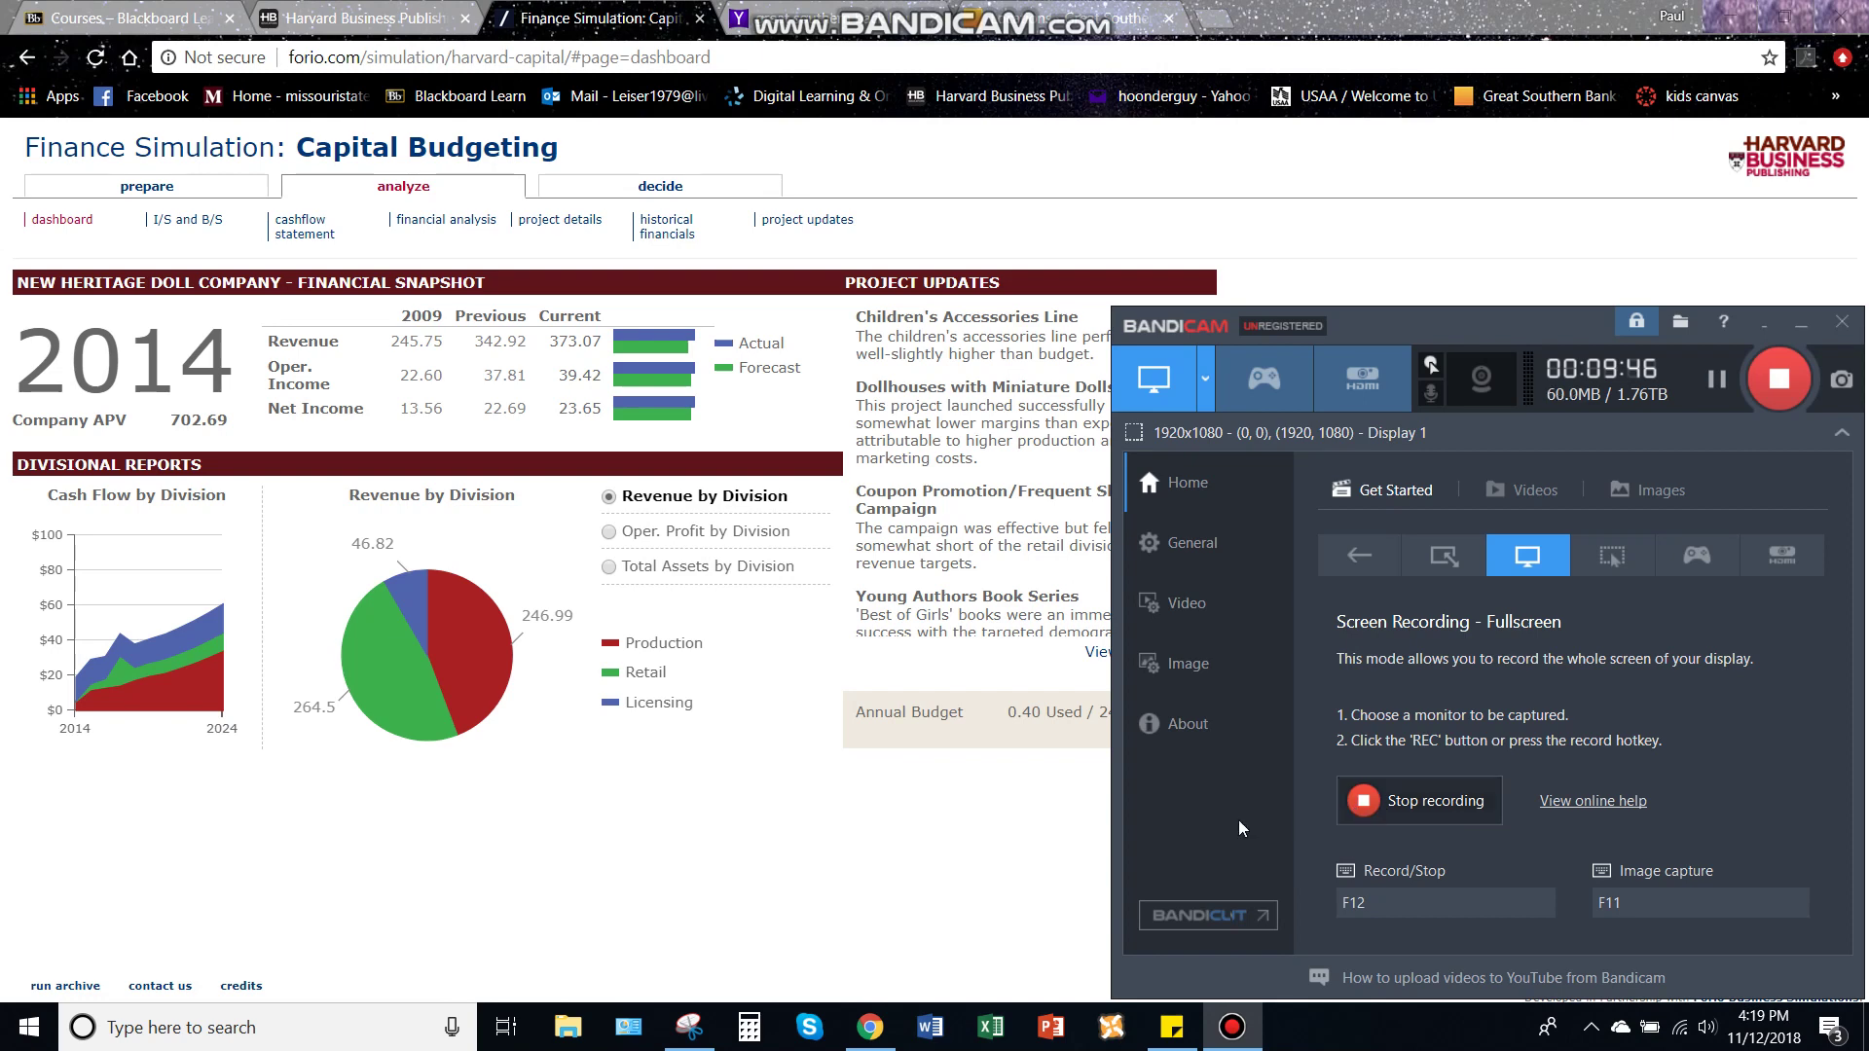
{"action": "left_click", "coordinate": [858, 830]}
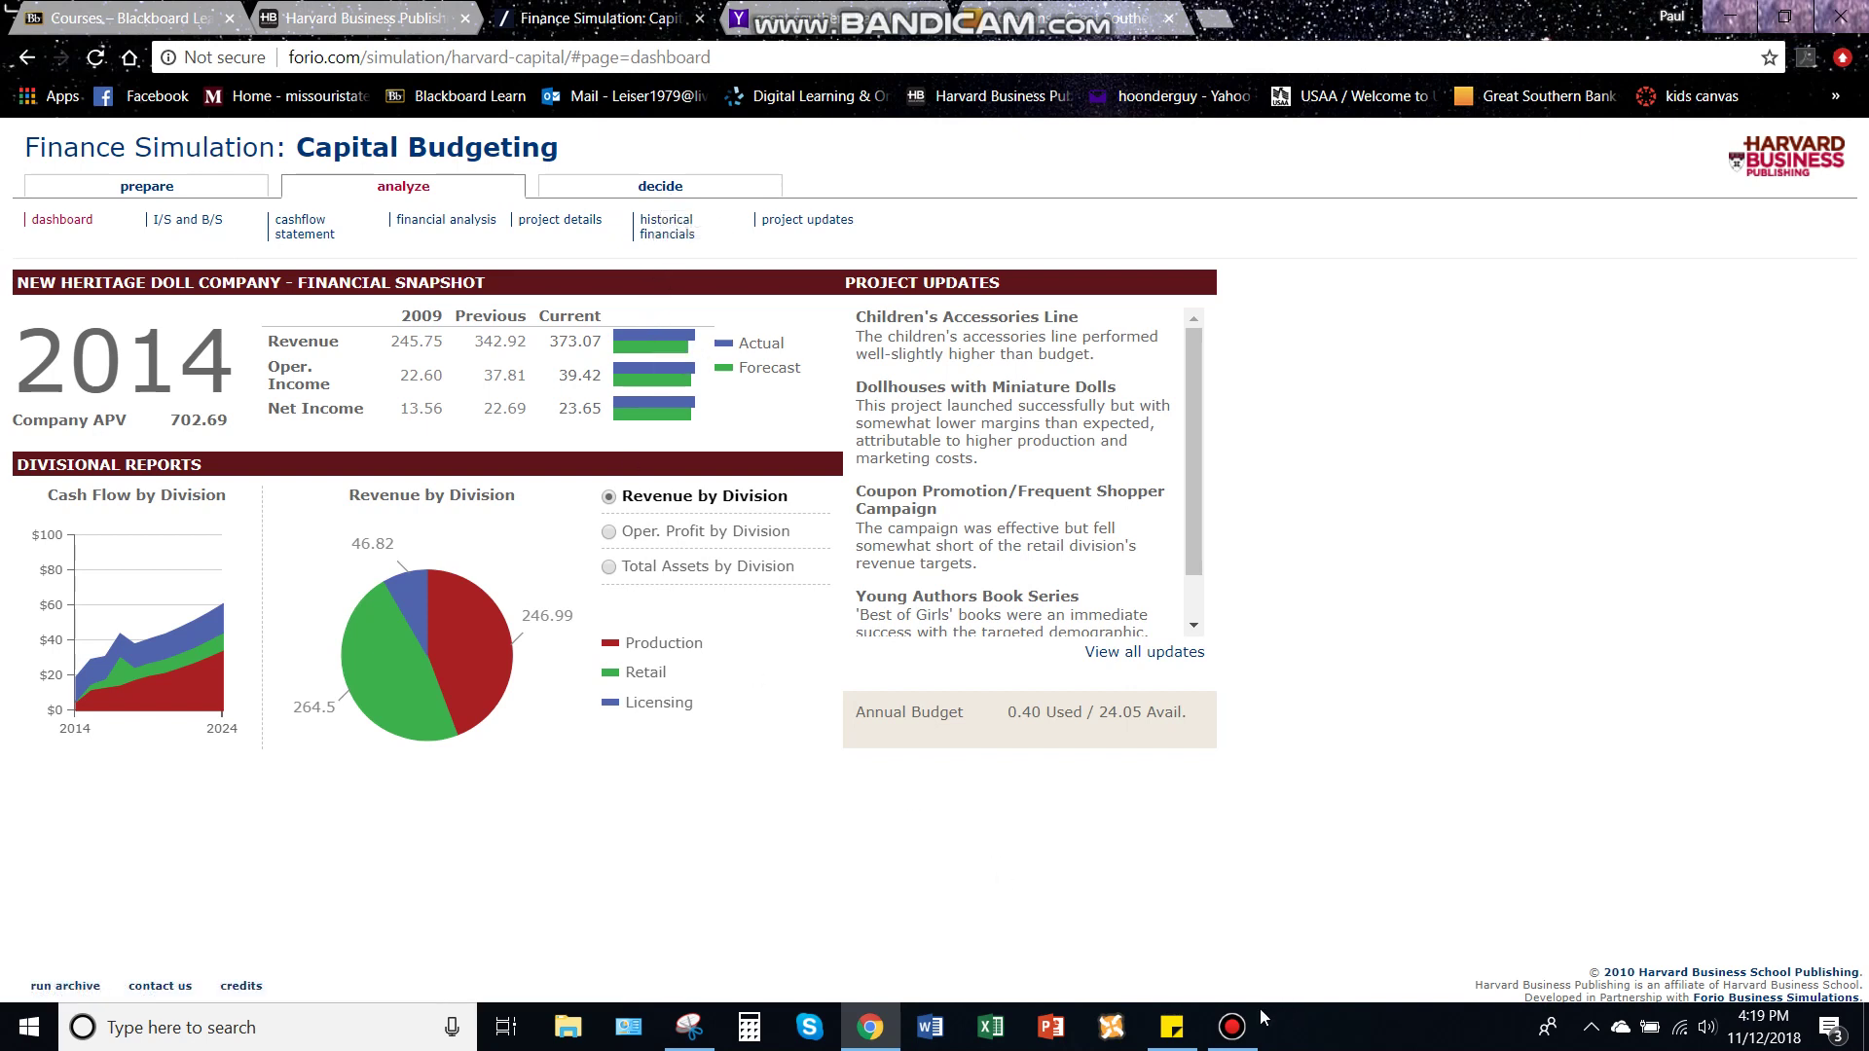
{"action": "left_click", "coordinate": [1245, 1028]}
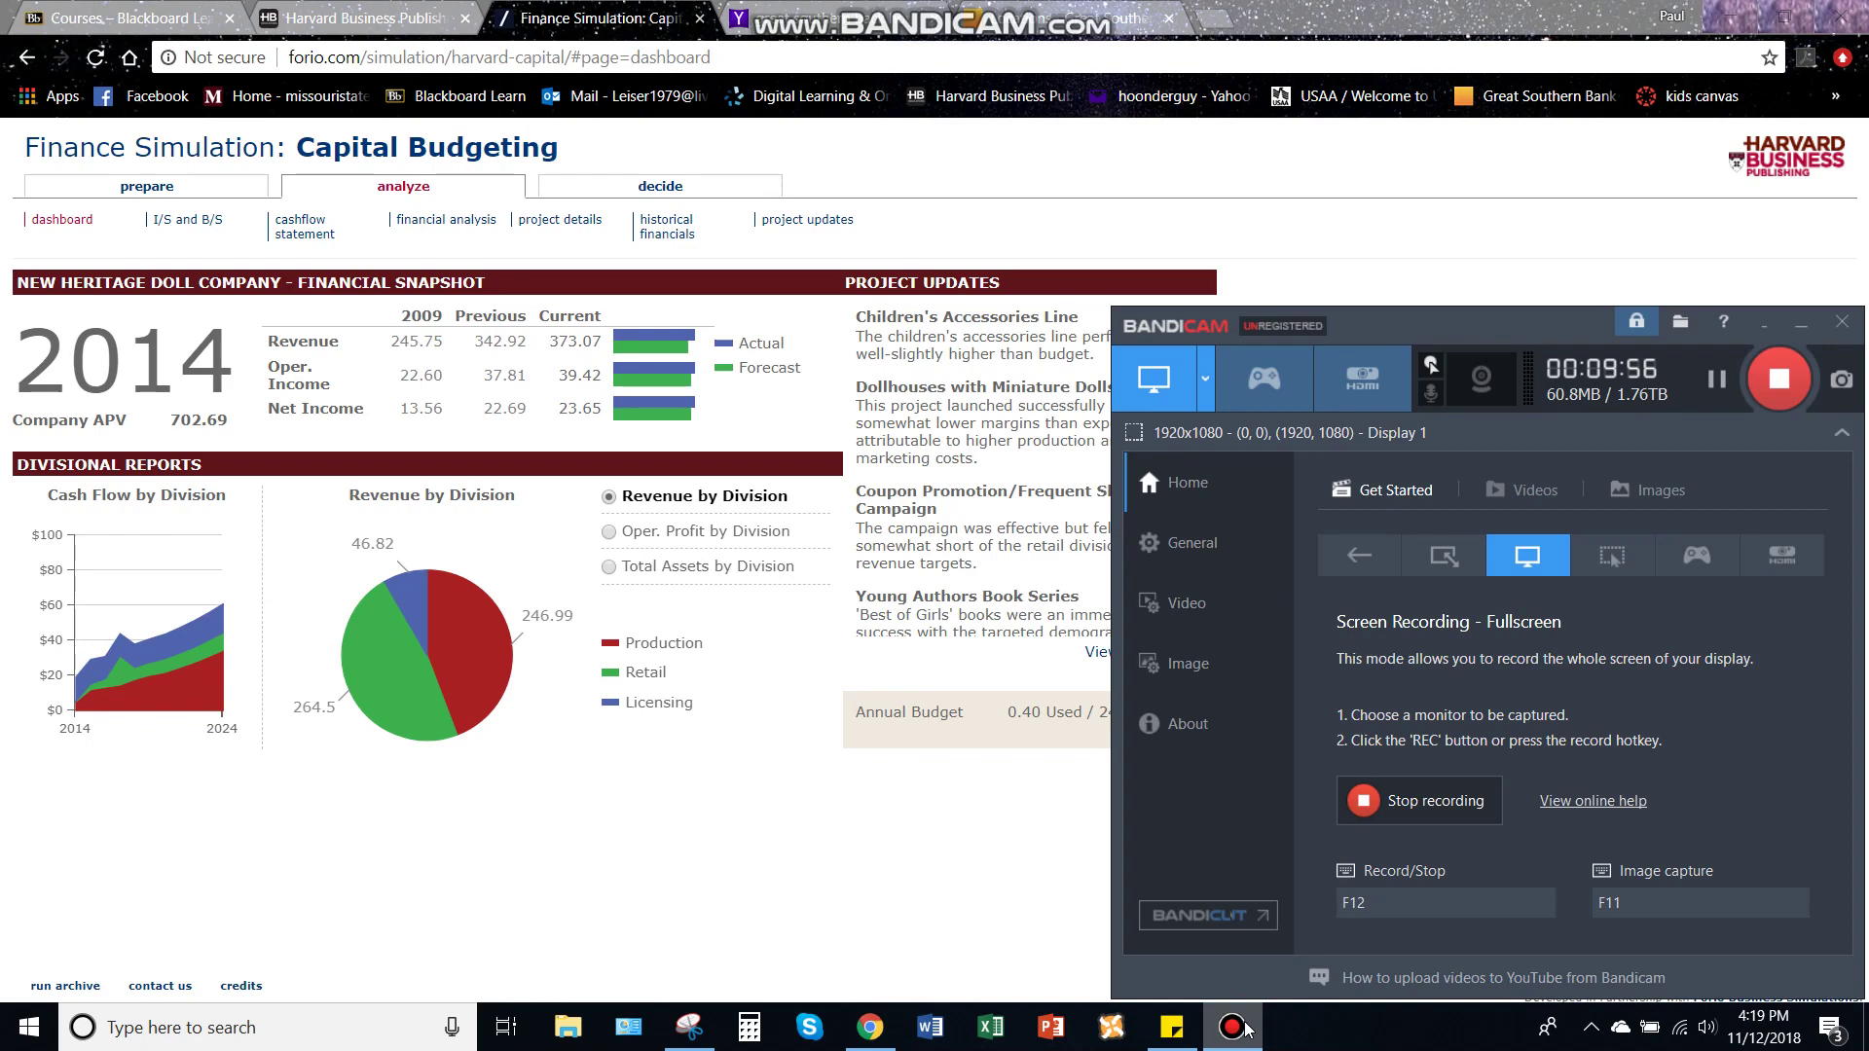